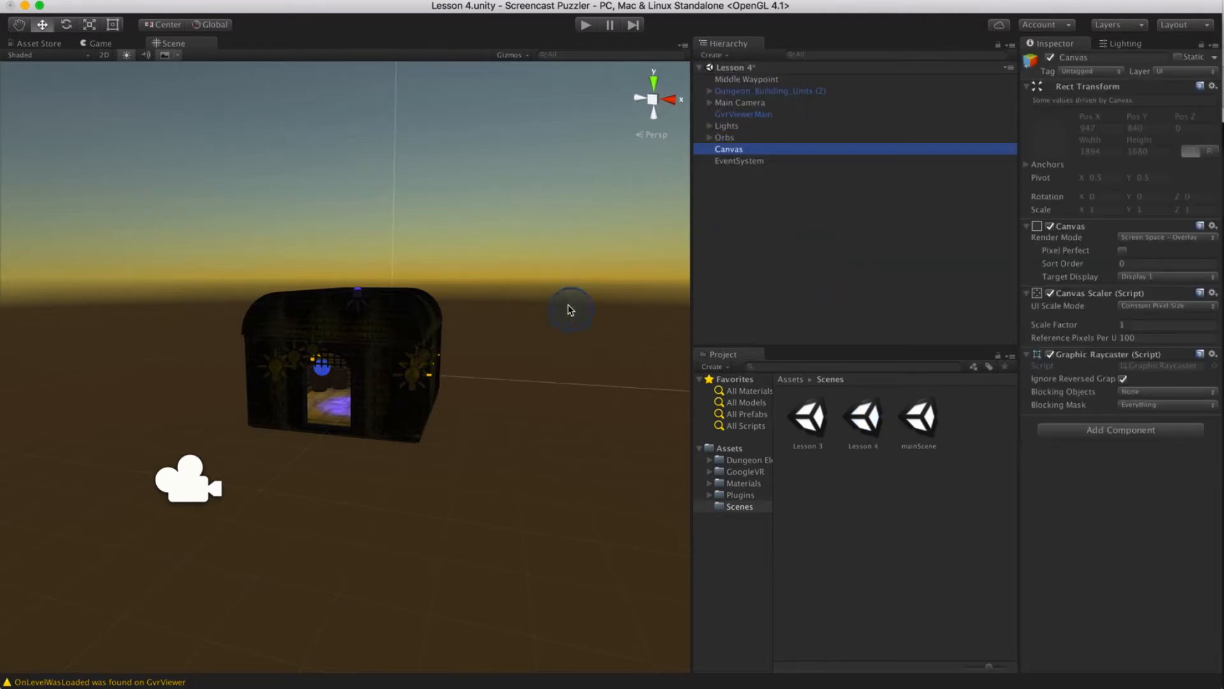
Step: Set the Canvas's render mode to World Space
{"action": "scroll", "coordinate": [569, 306], "scroll_direction": "down", "scroll_amount": 5}
{"action": "scroll", "coordinate": [570, 310], "scroll_direction": "down", "scroll_amount": 5}
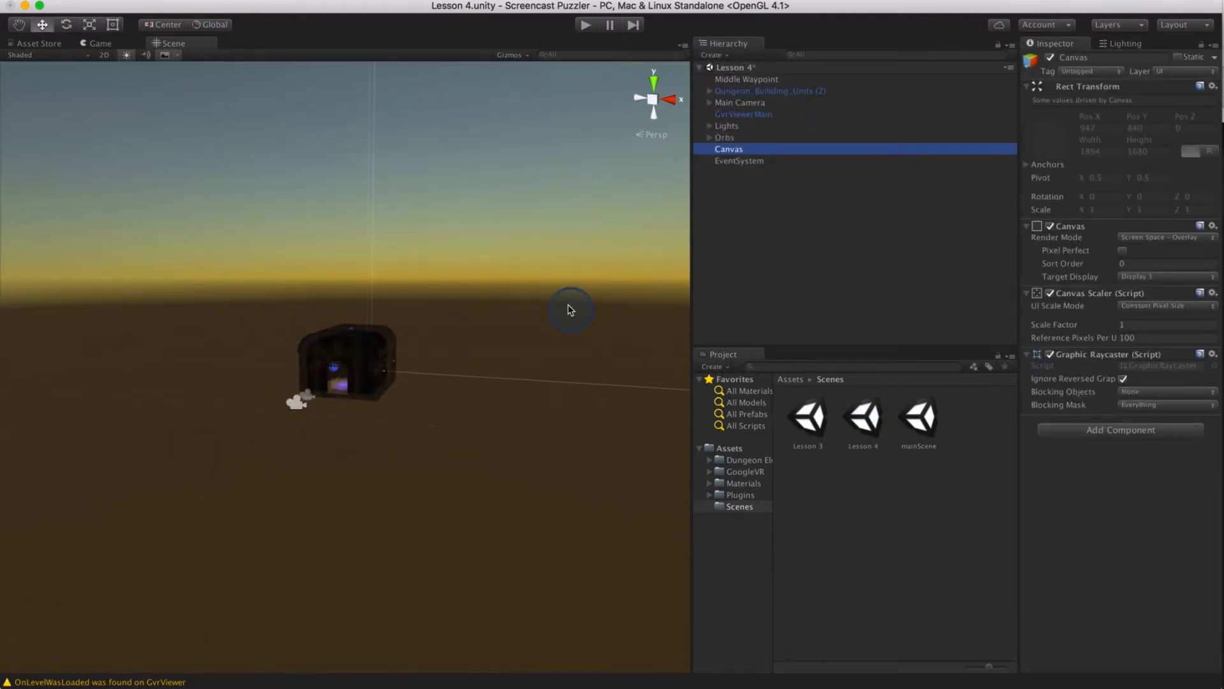
{"action": "scroll", "coordinate": [570, 310], "scroll_direction": "down", "scroll_amount": 3}
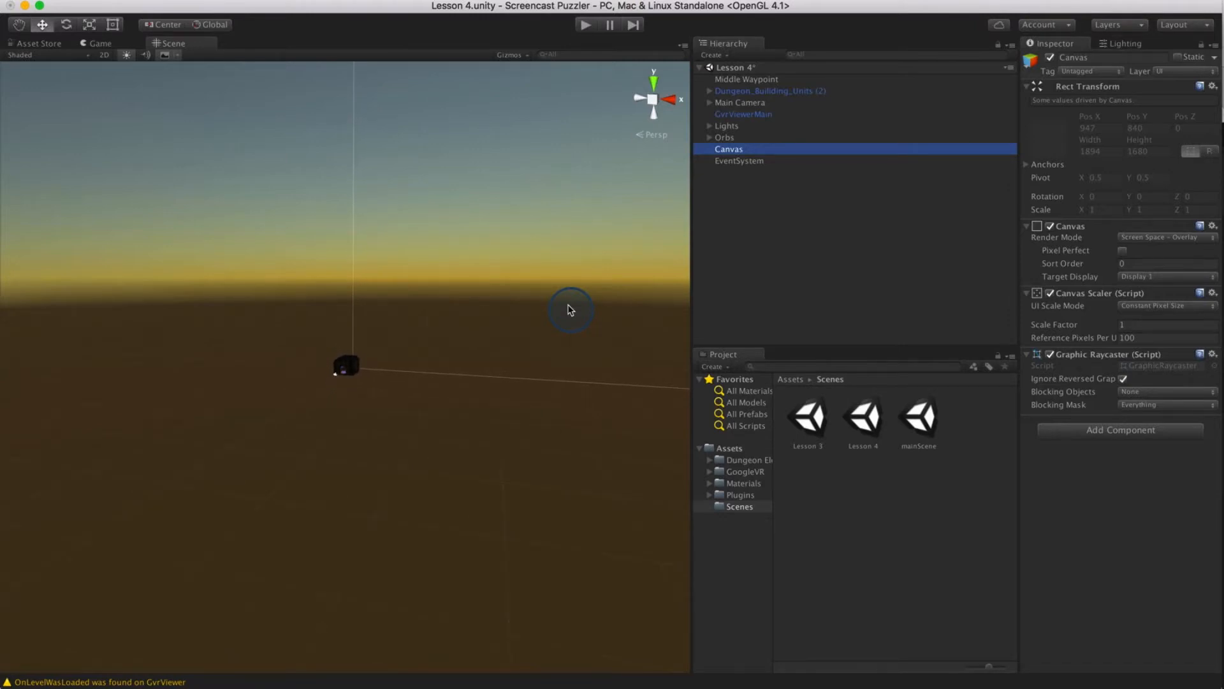
{"action": "scroll", "coordinate": [570, 310], "scroll_direction": "up", "scroll_amount": 5}
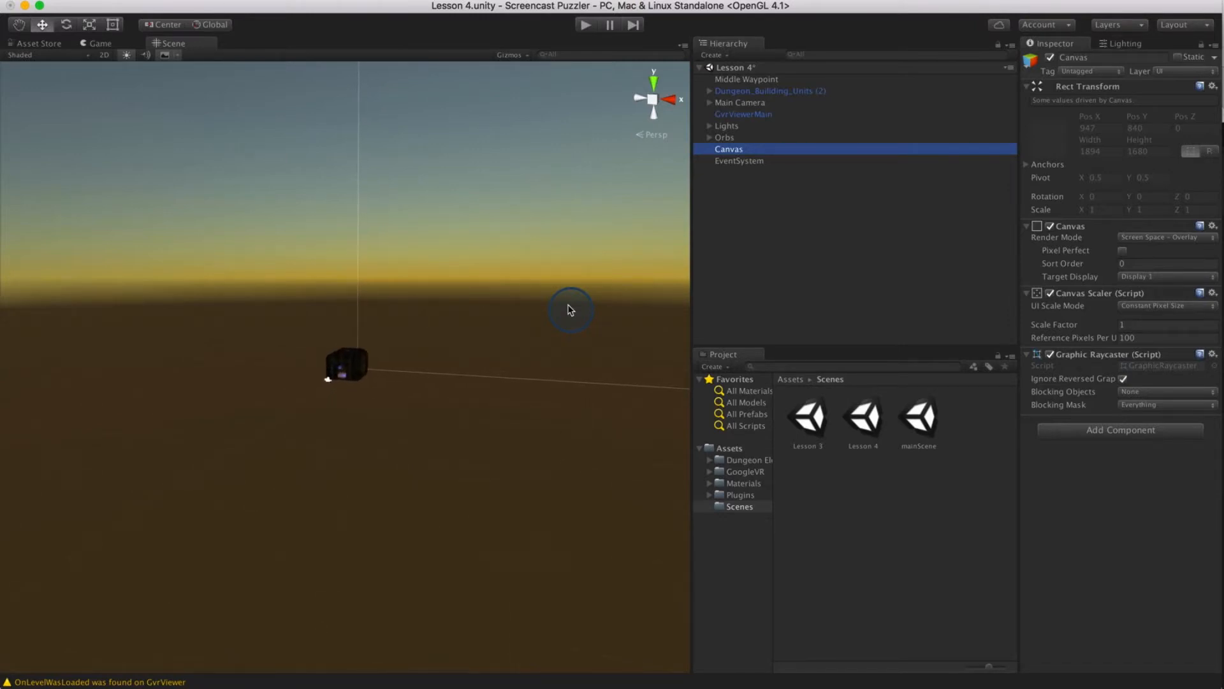
{"action": "scroll", "coordinate": [571, 310], "scroll_direction": "up", "scroll_amount": 1}
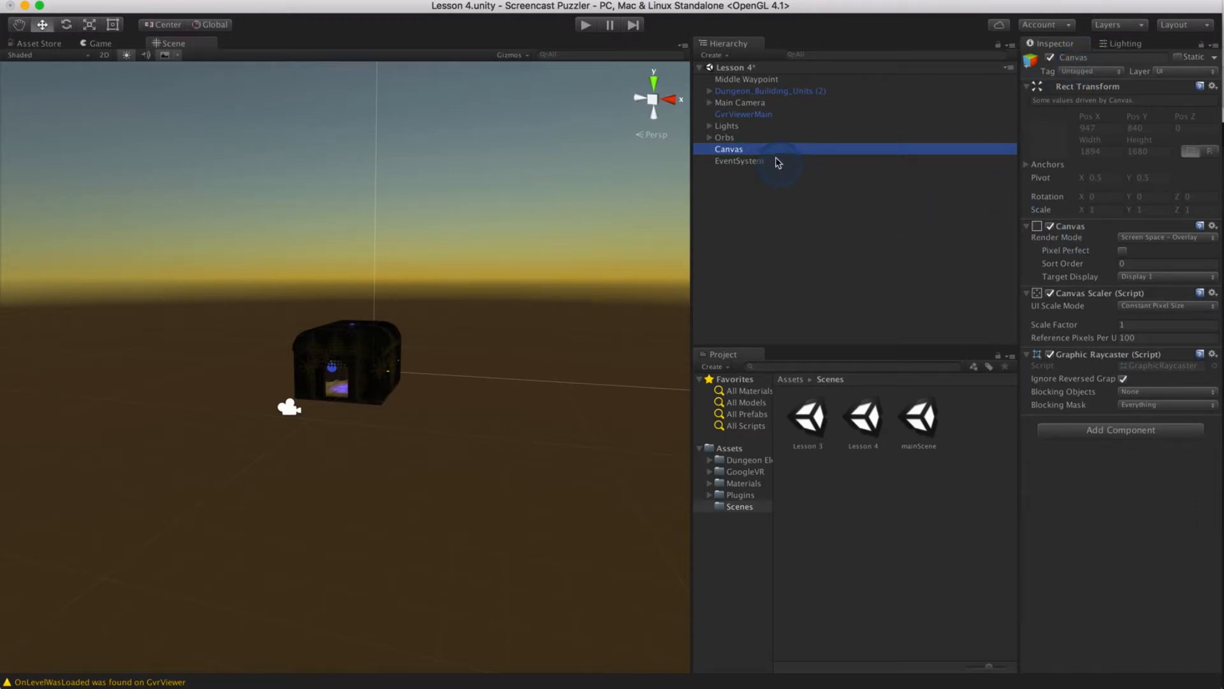
{"action": "left_click", "coordinate": [1181, 240]}
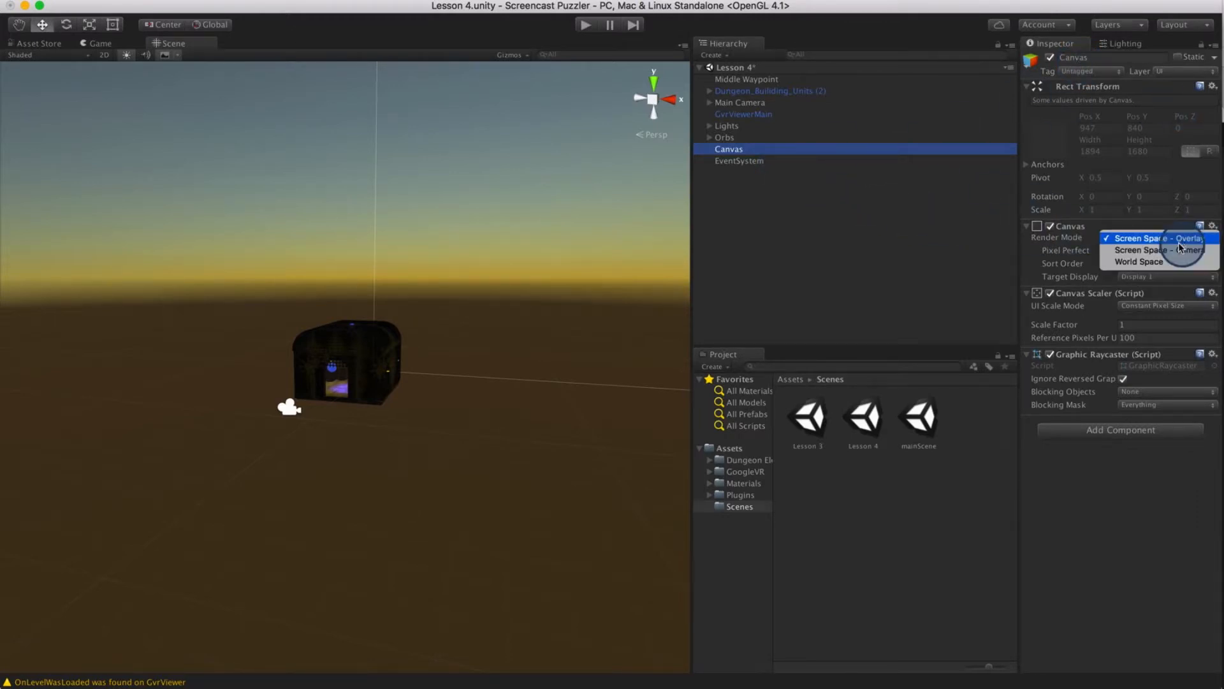
{"action": "left_click", "coordinate": [1171, 262]}
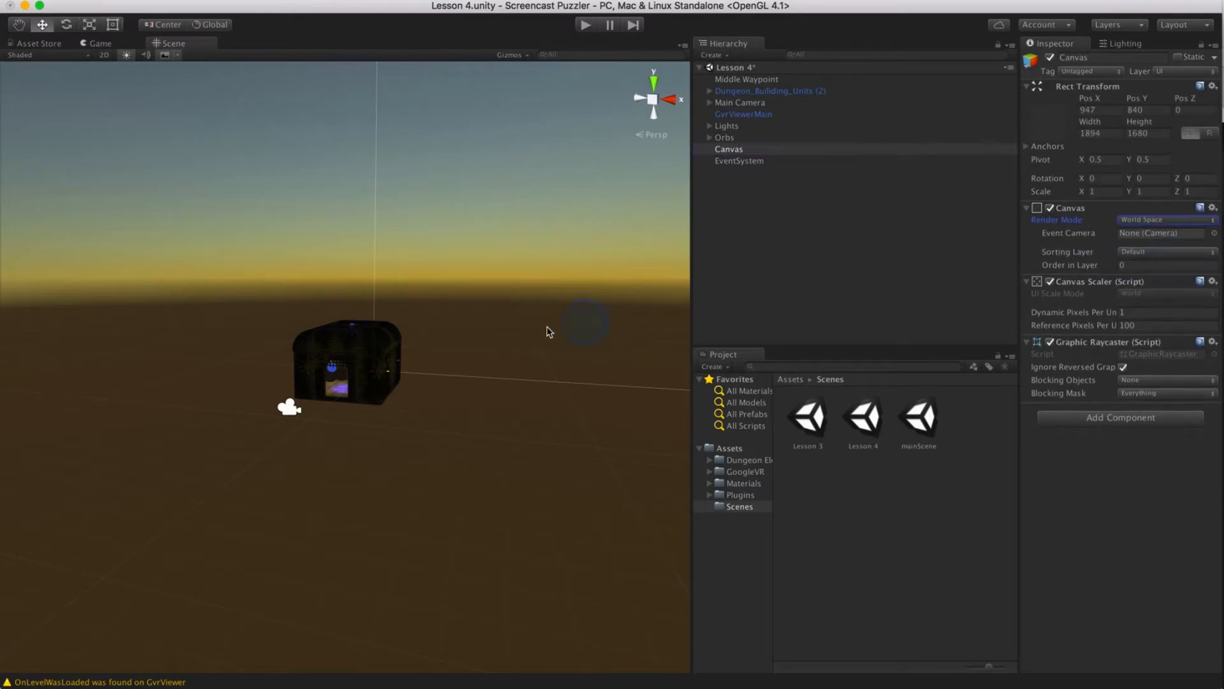
{"action": "scroll", "coordinate": [521, 344], "scroll_direction": "down", "scroll_amount": 2}
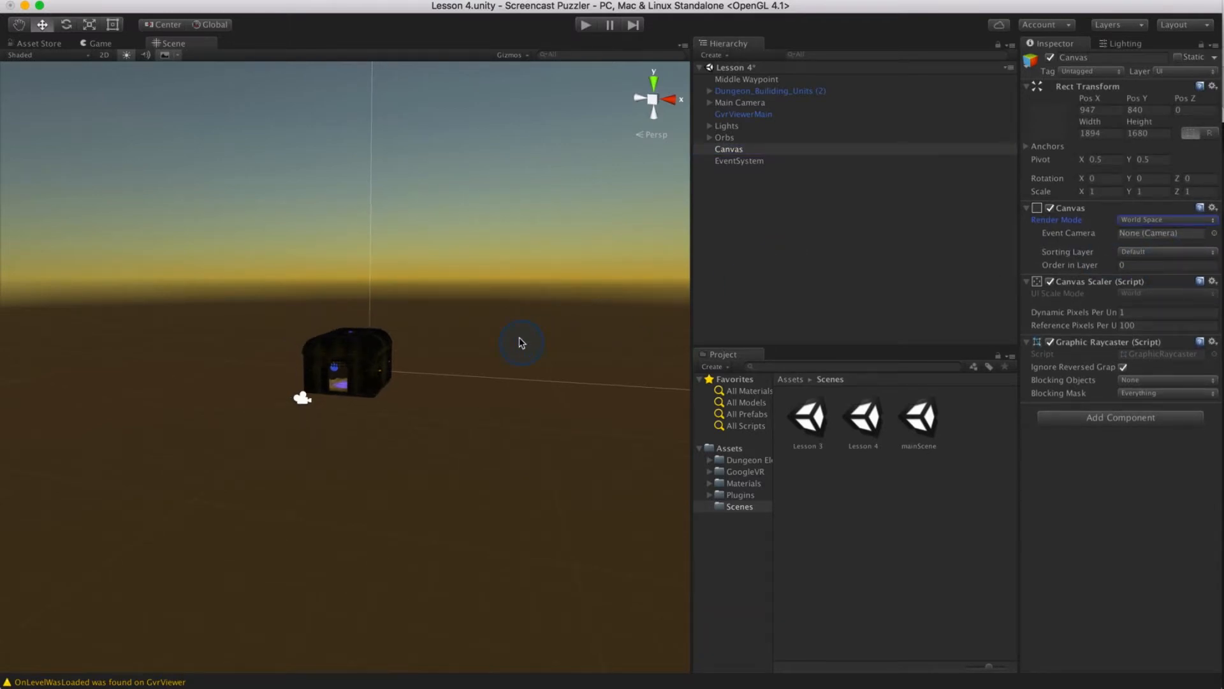
{"action": "scroll", "coordinate": [521, 343], "scroll_direction": "down", "scroll_amount": 1}
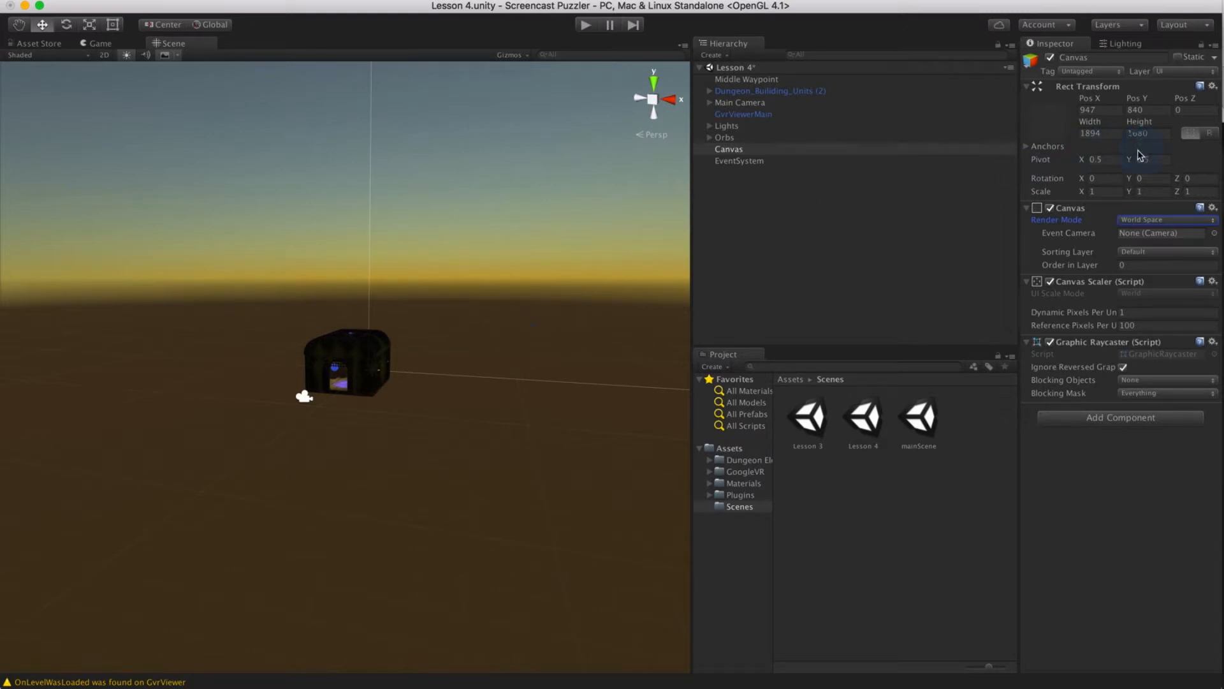
Step: Scale the Canvas to 0.1 on the X, Y and Z axes
{"action": "left_click", "coordinate": [1102, 192]}
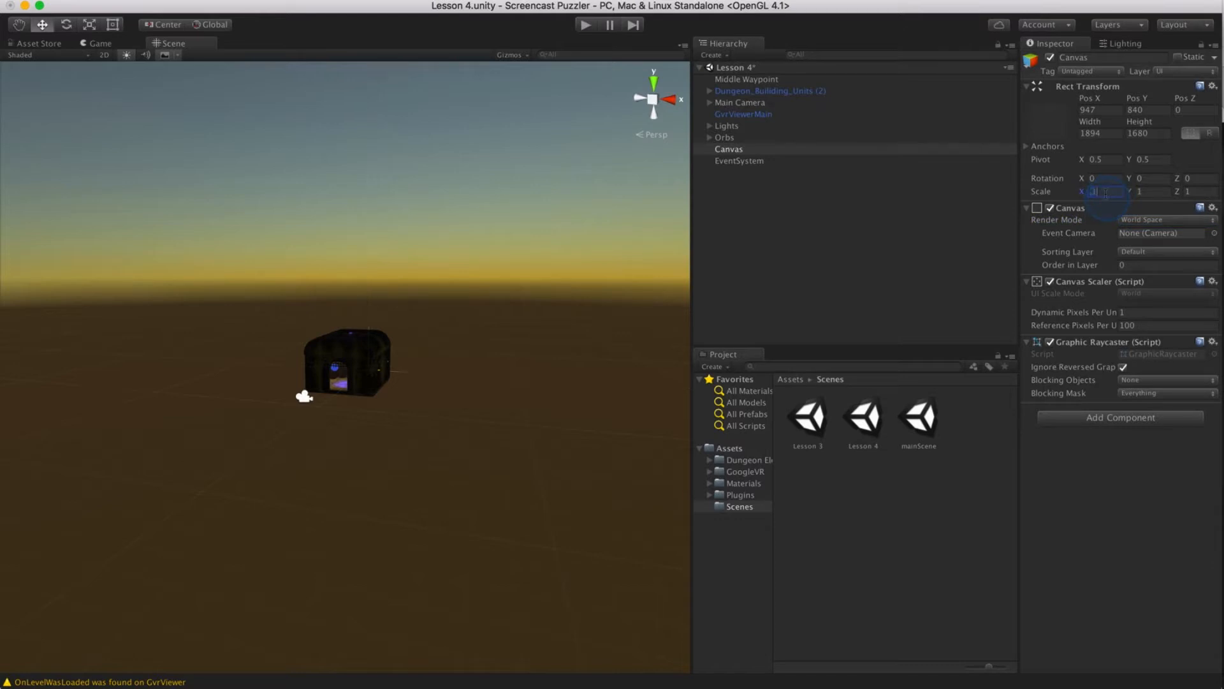
{"action": "type", "text": ".1"}
{"action": "key", "text": "Tab"}
{"action": "type", "text": ".1"}
{"action": "key", "text": "Tab"}
{"action": "type", "text": ".1"}
Step: Set the Canvas's X and Y position to 0 and frame it in the scene
{"action": "left_click", "coordinate": [1100, 109]}
{"action": "type", "text": "0"}
{"action": "key", "text": "Tab"}
{"action": "type", "text": "0"}
{"action": "key", "text": "Tab"}
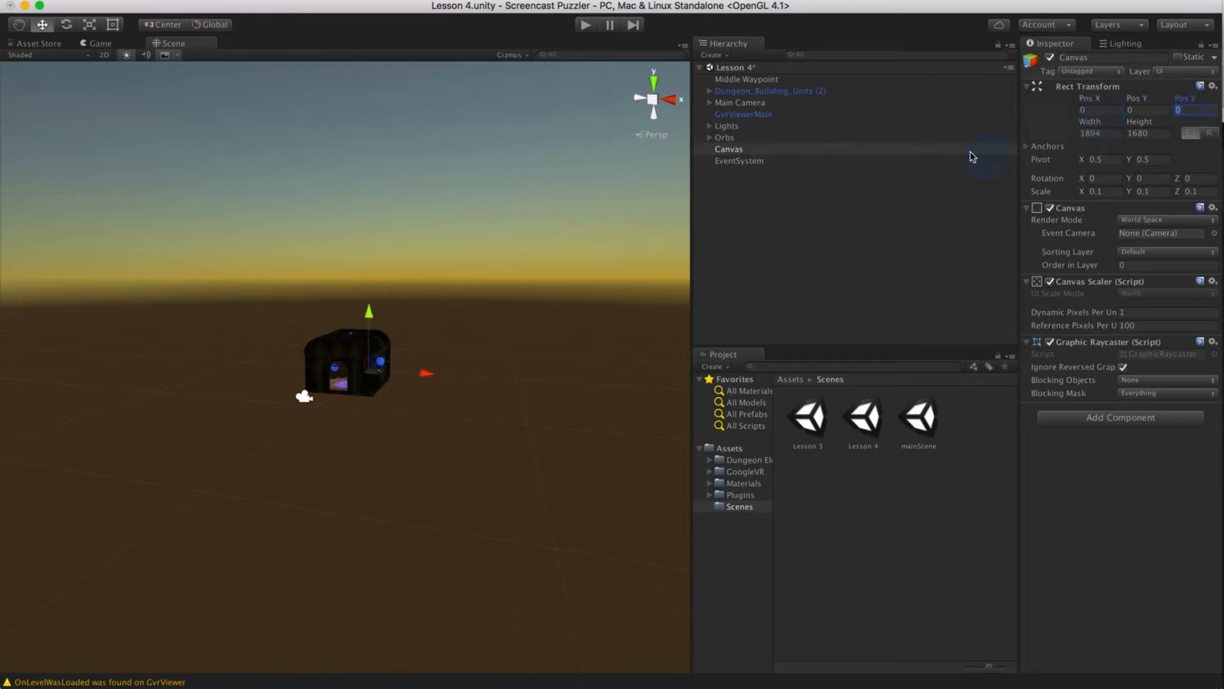
{"action": "double_click", "coordinate": [774, 152]}
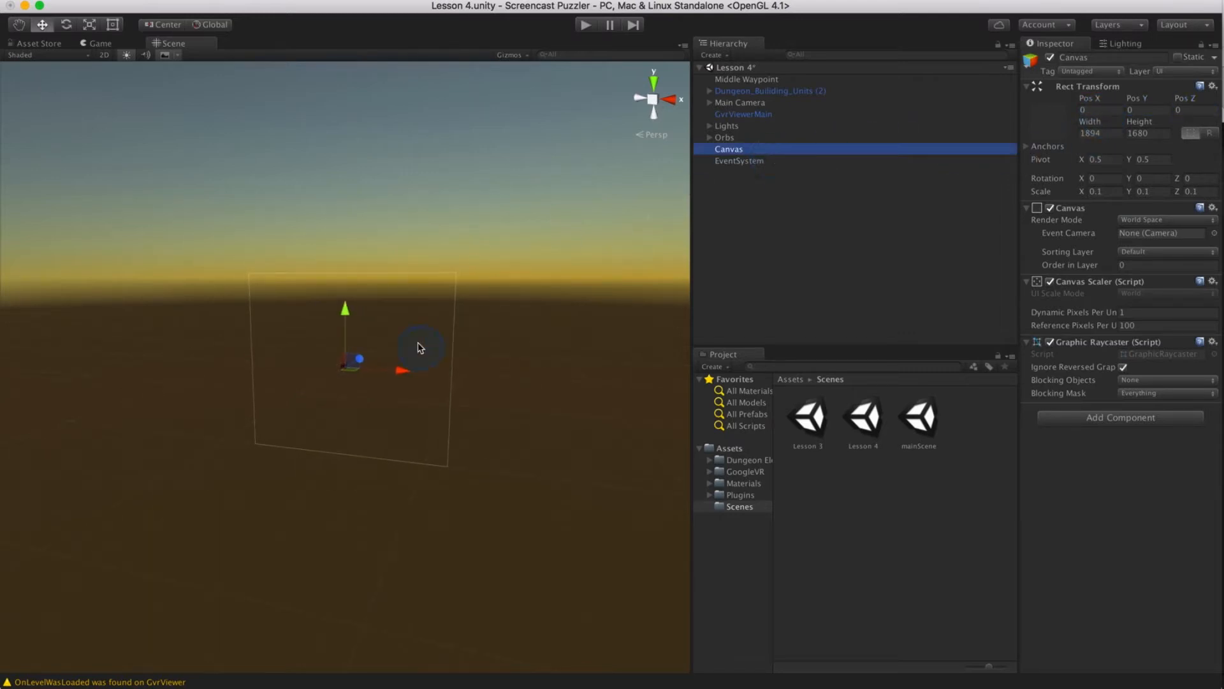
{"action": "scroll", "coordinate": [419, 348], "scroll_direction": "up", "scroll_amount": 10}
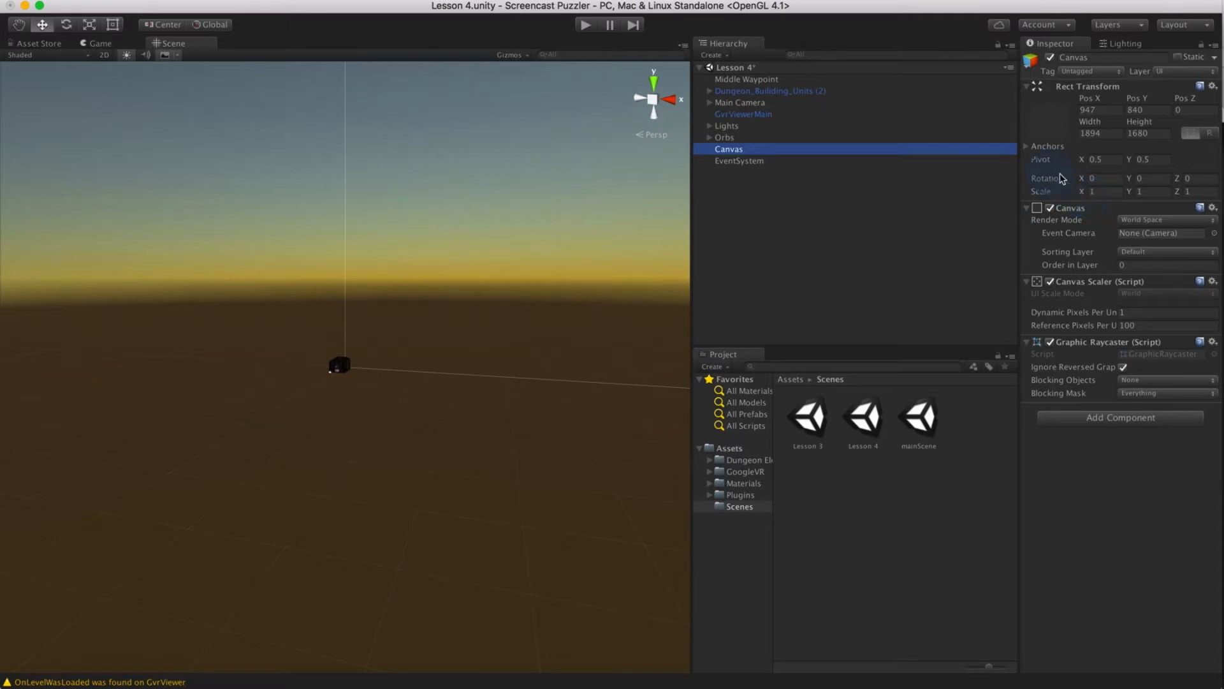
Step: Scale the Canvas to 0.01 on the X, Y and Z axes
{"action": "left_click", "coordinate": [1111, 192]}
{"action": "key", "text": "BackSpace"}
{"action": "type", "text": "0.01"}
{"action": "key", "text": "Tab"}
{"action": "type", "text": "0.01"}
{"action": "key", "text": "Tab"}
{"action": "type", "text": "0.01"}
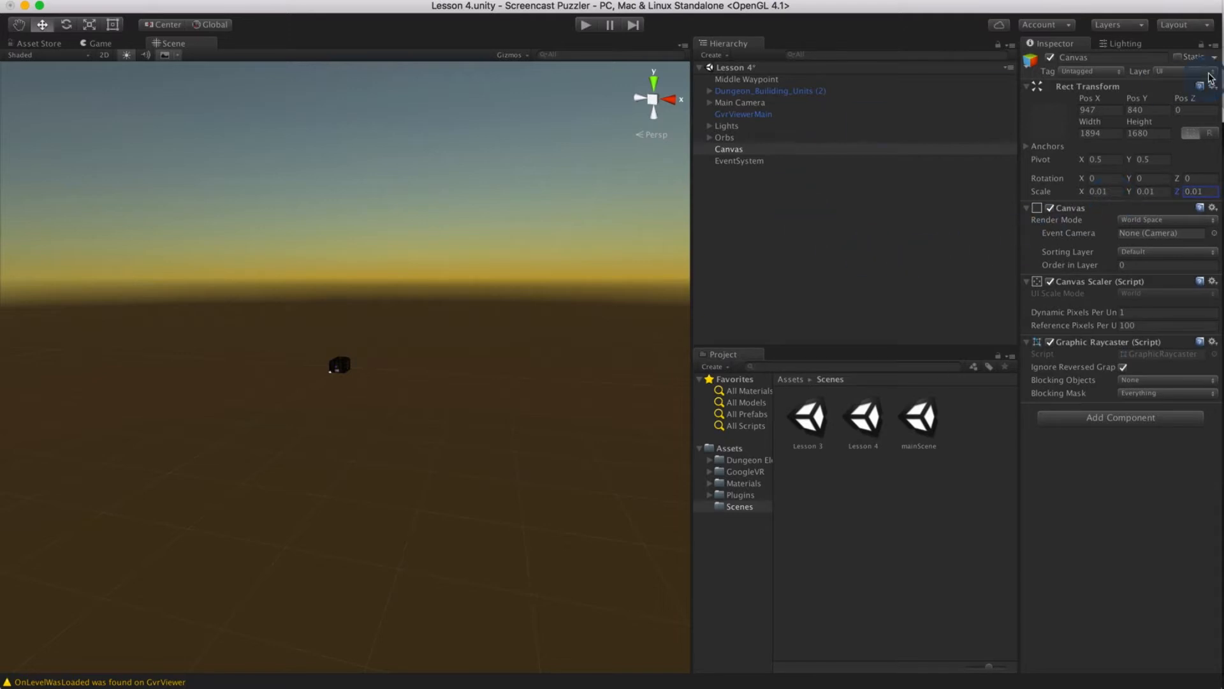
Step: Move the Canvas to position 0 on the X and Y axes
{"action": "left_click", "coordinate": [1102, 111]}
{"action": "double_click", "coordinate": [1089, 111]}
{"action": "type", "text": "0"}
{"action": "key", "text": "Tab"}
{"action": "type", "text": "0"}
{"action": "scroll", "coordinate": [368, 349], "scroll_direction": "up", "scroll_amount": 10}
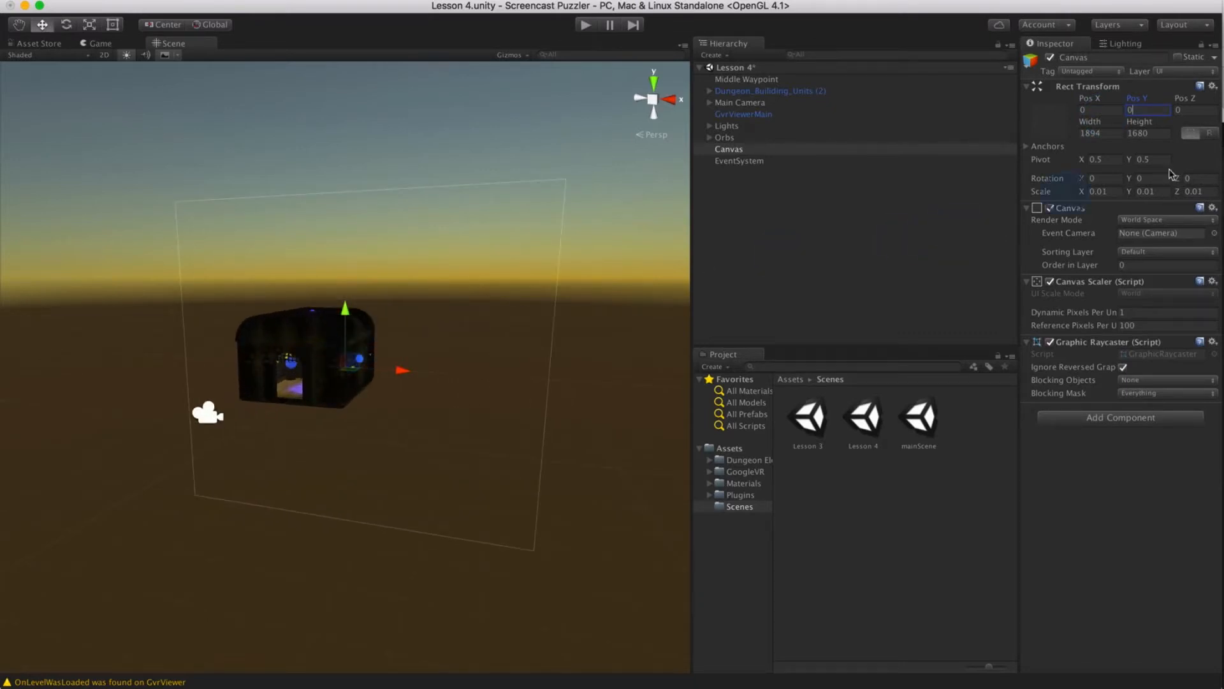
Step: Reduce the Canvas's scale to 0.001 on the X, Y and Z axes
{"action": "left_click", "coordinate": [1104, 191]}
{"action": "type", "text": "0.001"}
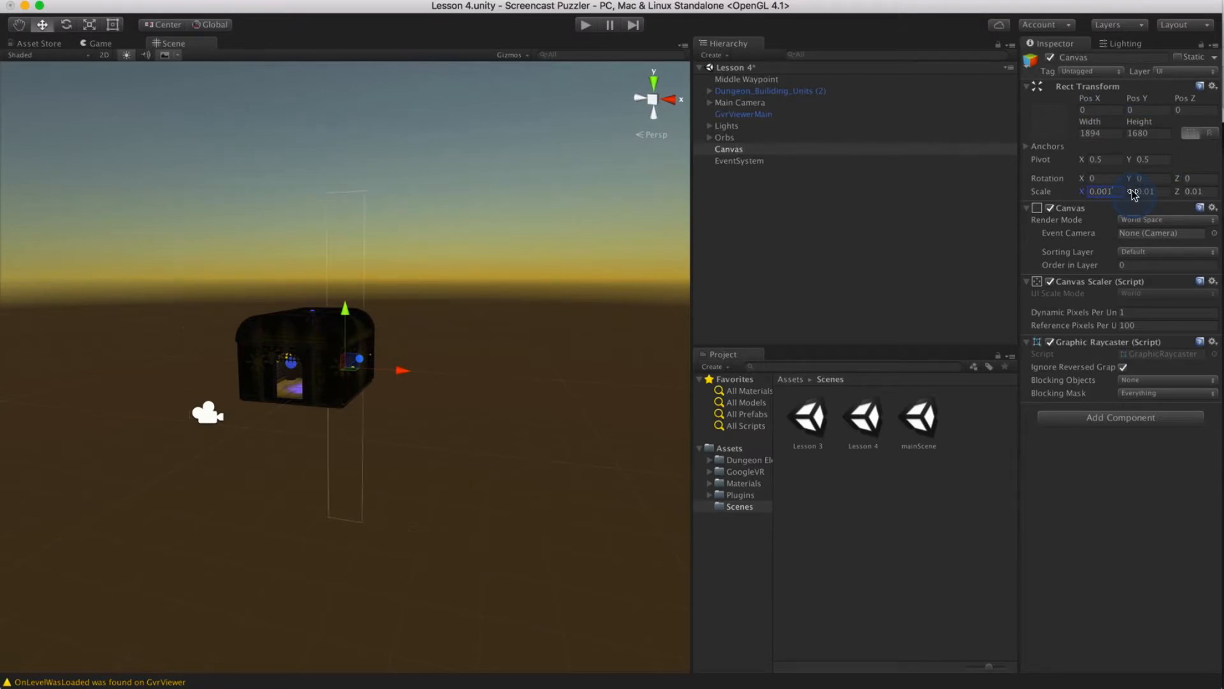
{"action": "key", "text": "Tab"}
{"action": "type", "text": "0.001"}
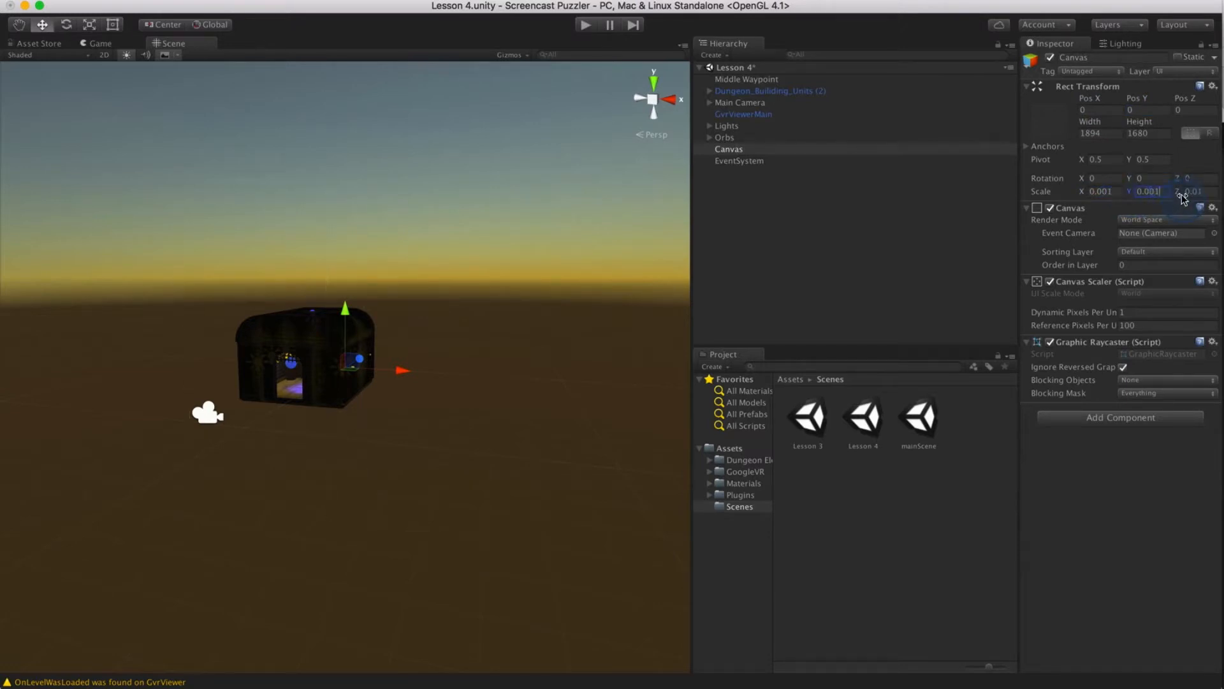
{"action": "key", "text": "Tab"}
{"action": "type", "text": "0.001"}
Step: Move the Canvas in front of the dungeon building, to about Y 0.87 and Z -8.95, and frame it
{"action": "left_click_drag", "start_coordinate": [362, 364], "coordinate": [261, 336]}
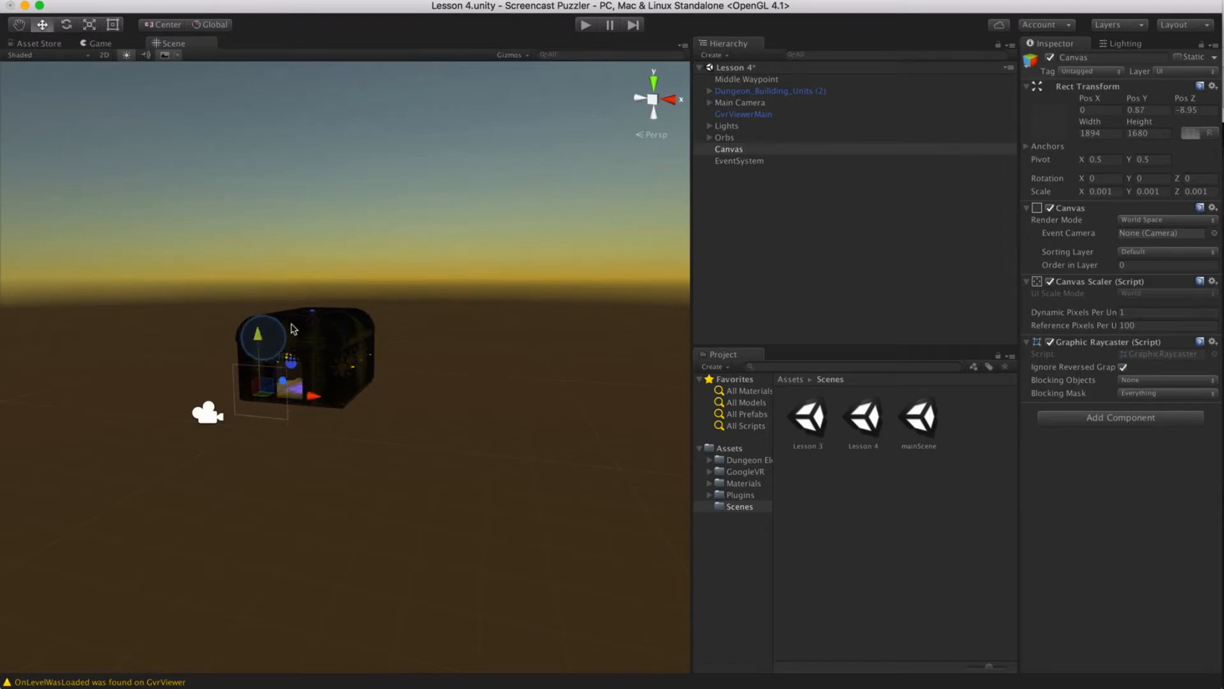
{"action": "left_click", "coordinate": [746, 151]}
{"action": "double_click", "coordinate": [745, 150]}
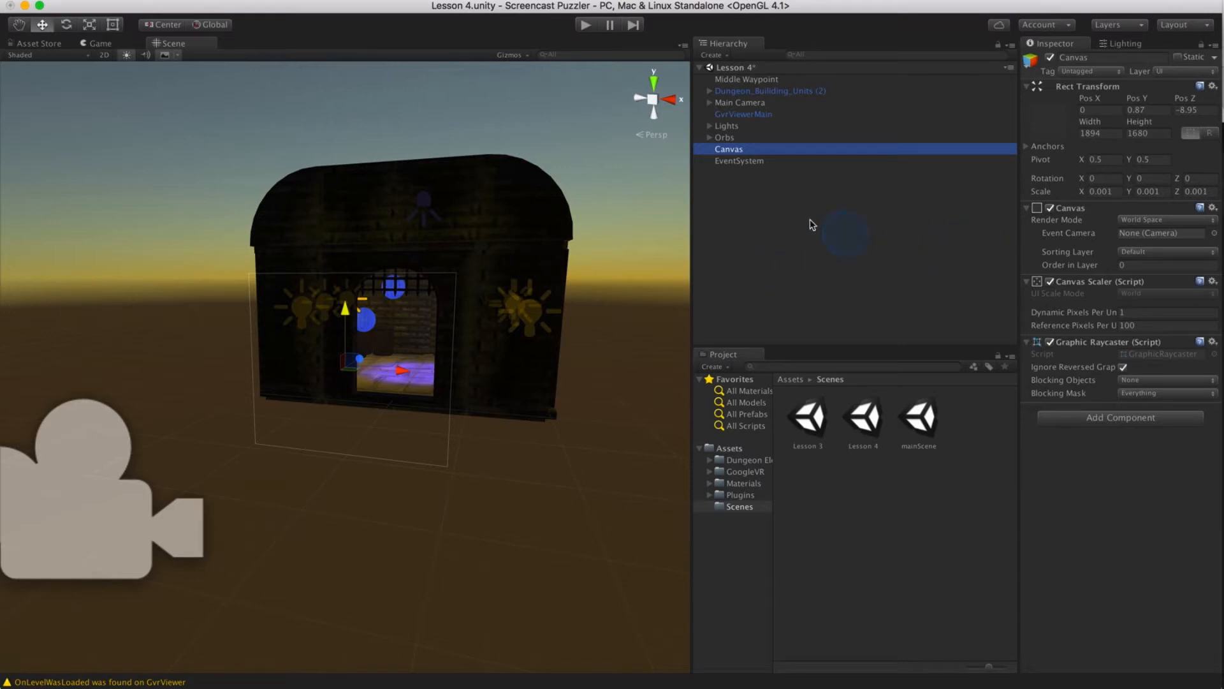
Step: Add a UI Panel as a child of the Canvas
{"action": "left_click", "coordinate": [728, 56]}
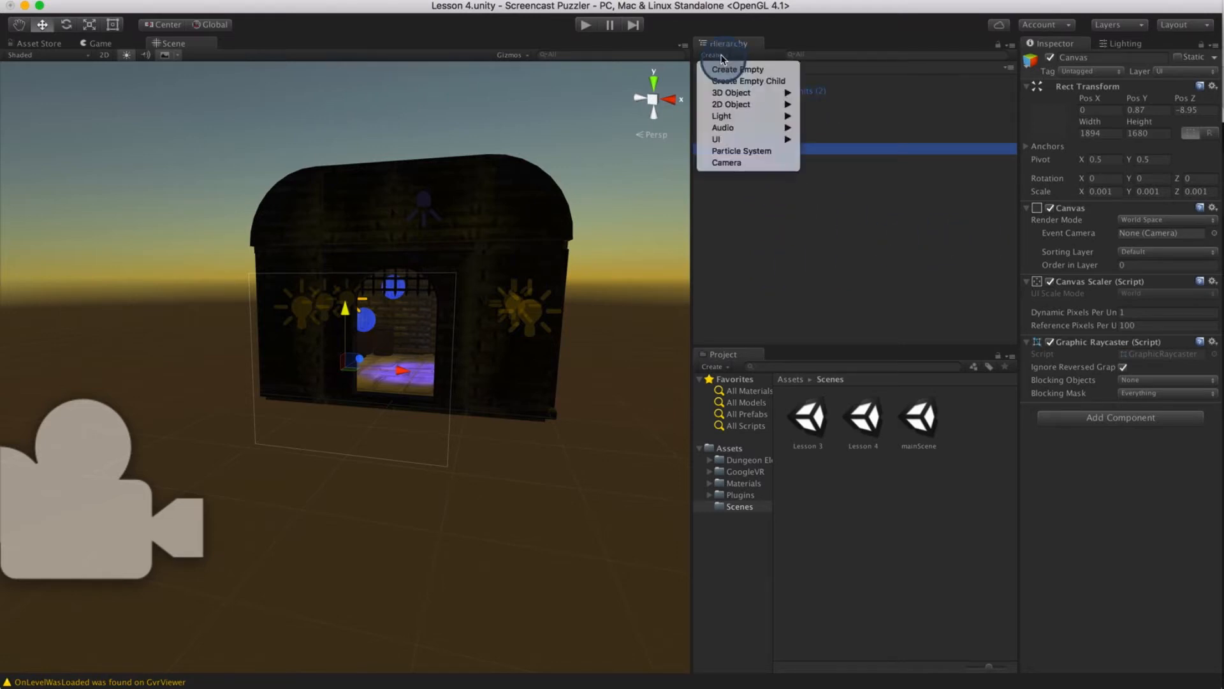
{"action": "mouse_move", "coordinate": [741, 139]}
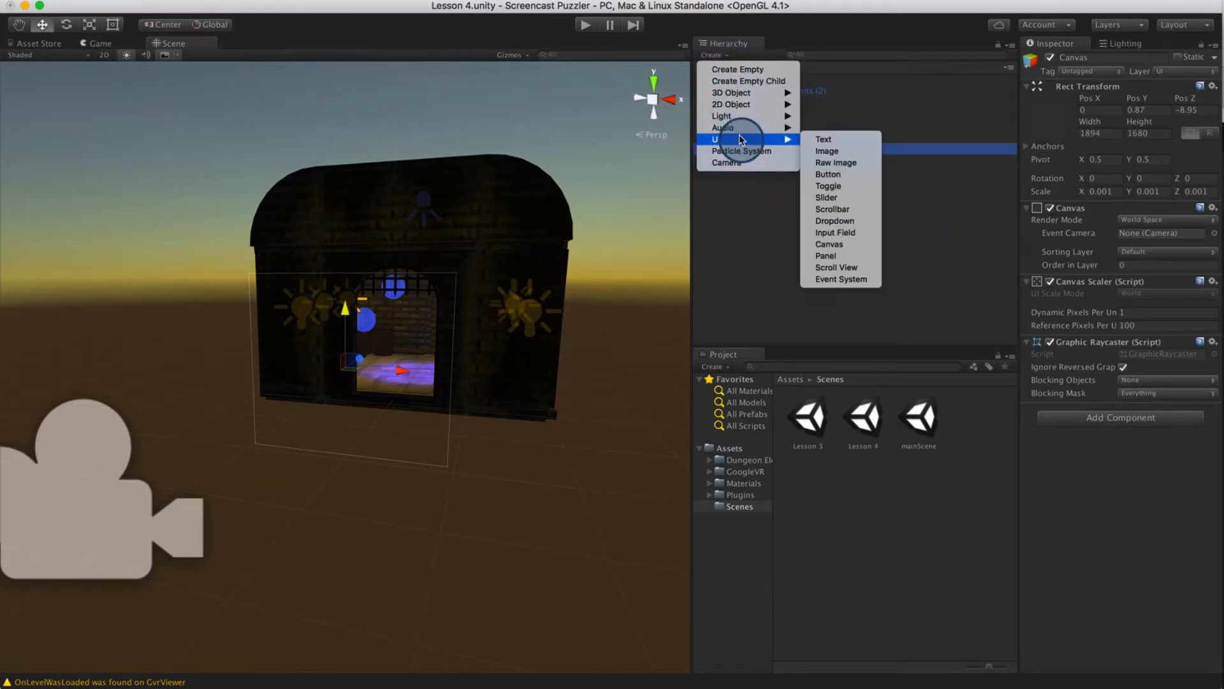
{"action": "left_click", "coordinate": [848, 256]}
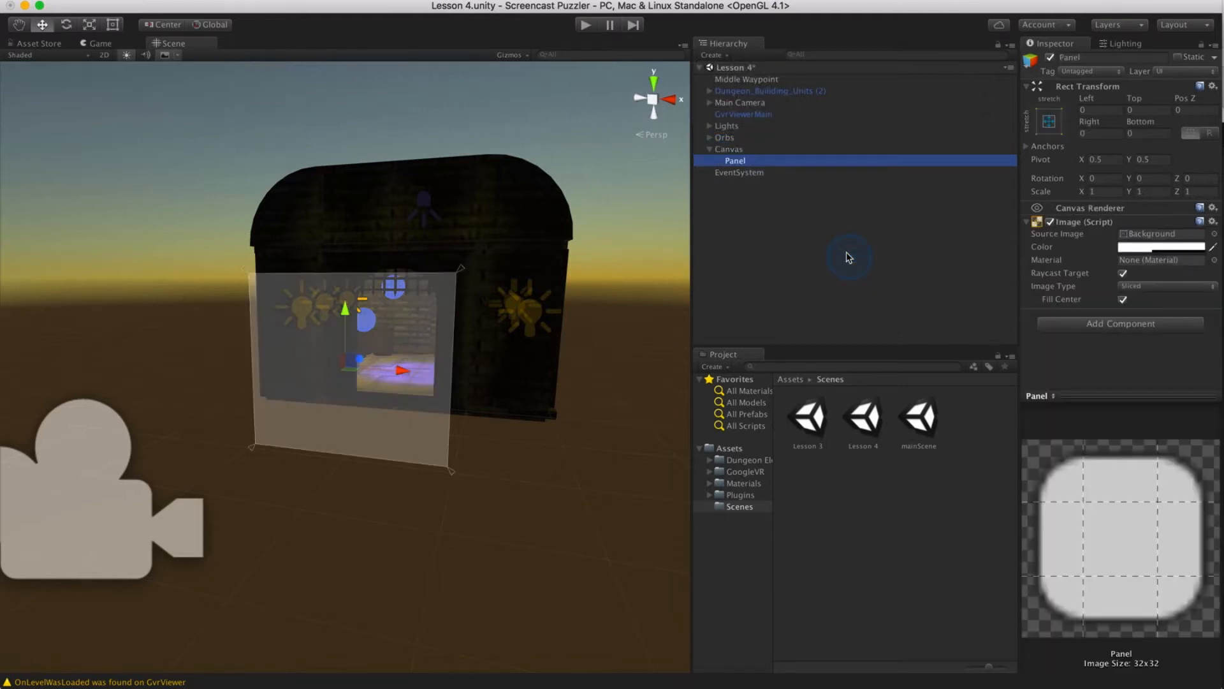
{"action": "left_click", "coordinate": [1096, 160]}
Step: Set the Panel's image color to fully opaque black (000000FF)
{"action": "left_click", "coordinate": [1161, 248]}
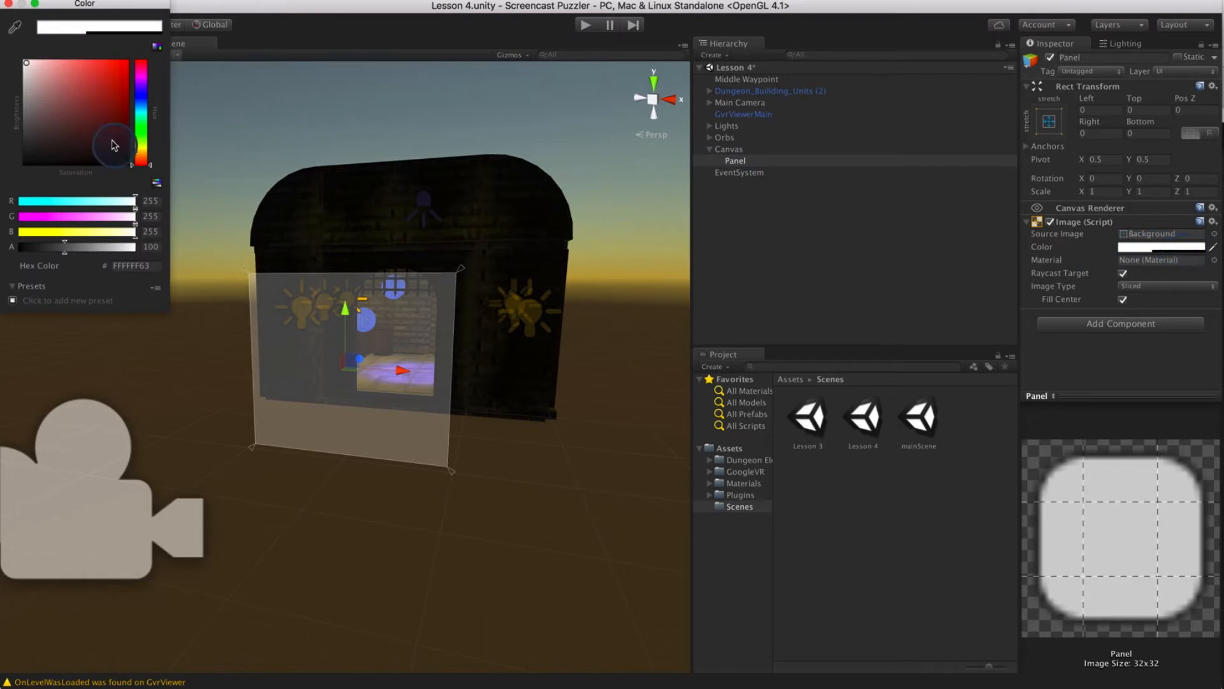
{"action": "left_click_drag", "start_coordinate": [114, 146], "coordinate": [26, 162]}
{"action": "left_click_drag", "start_coordinate": [53, 250], "coordinate": [170, 251]}
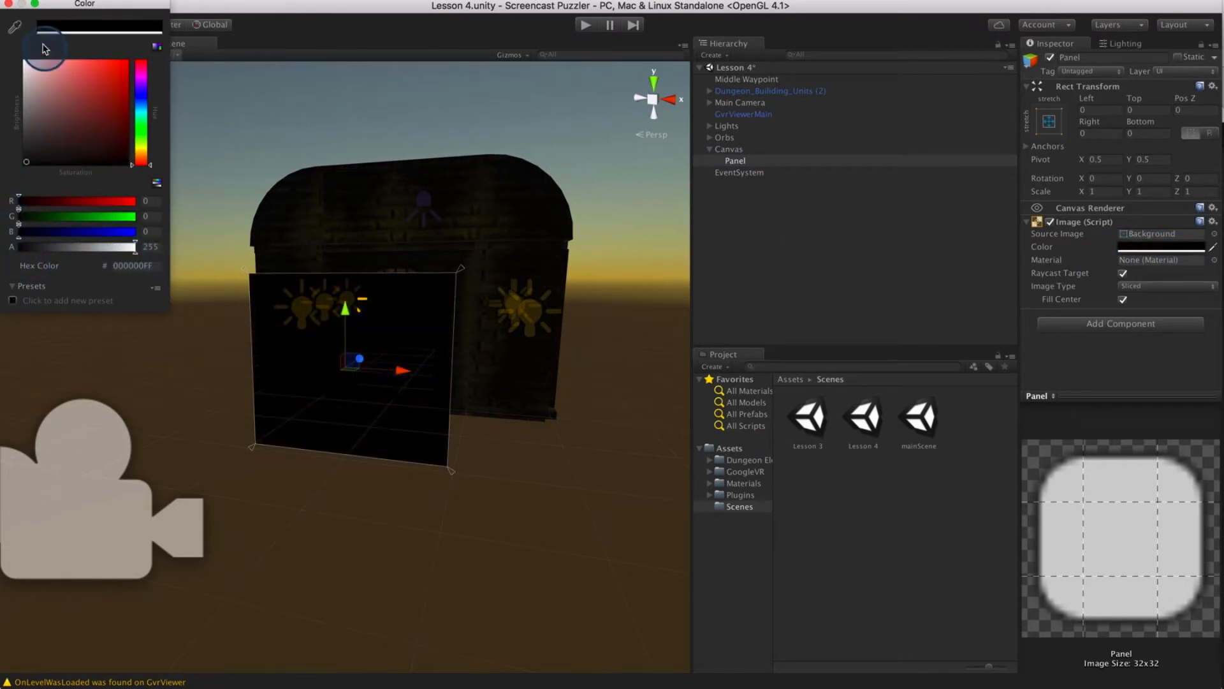
{"action": "left_click", "coordinate": [290, 351]}
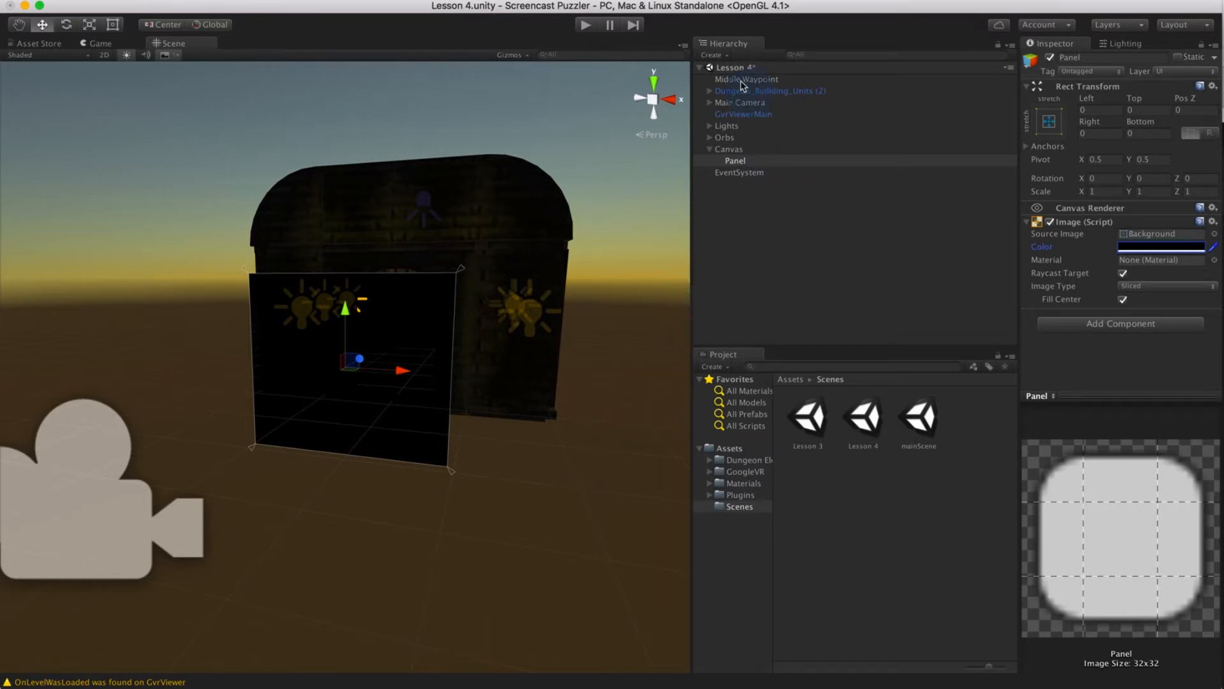
Step: Add a UI Text element to the Canvas and set its color to opaque white (FFFFFFFF)
{"action": "left_click", "coordinate": [715, 55]}
{"action": "mouse_move", "coordinate": [741, 144]}
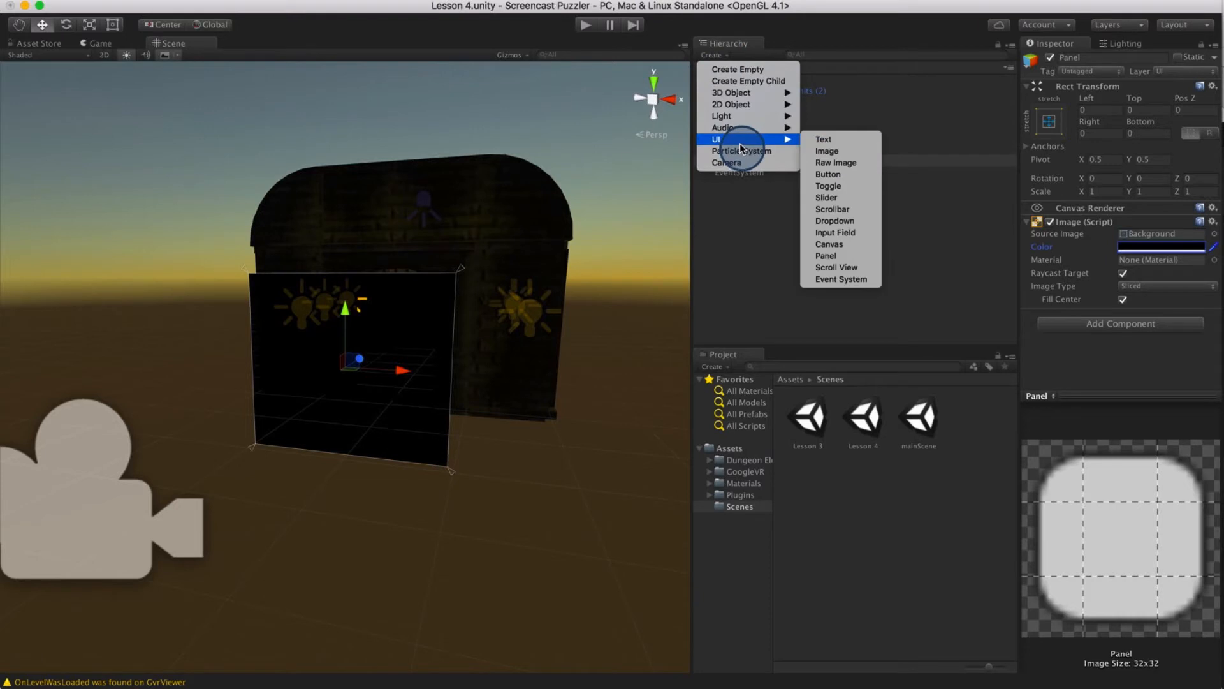
{"action": "left_click", "coordinate": [837, 139]}
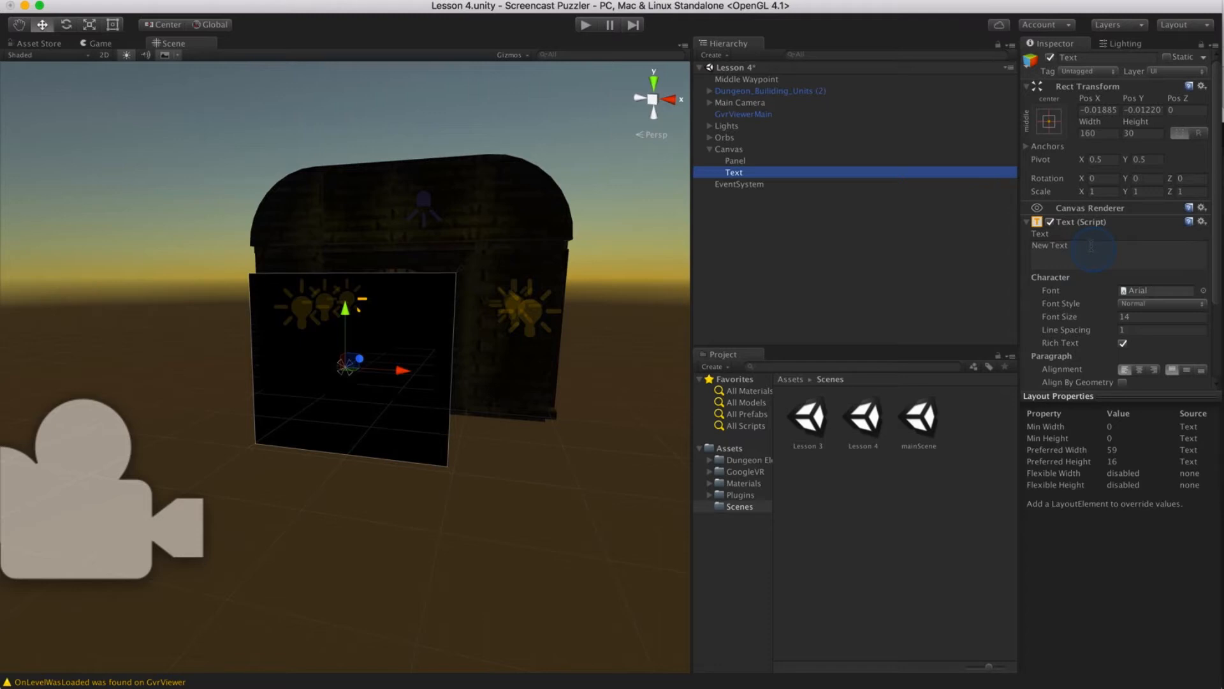
{"action": "scroll", "coordinate": [1090, 245], "scroll_direction": "down", "scroll_amount": 4}
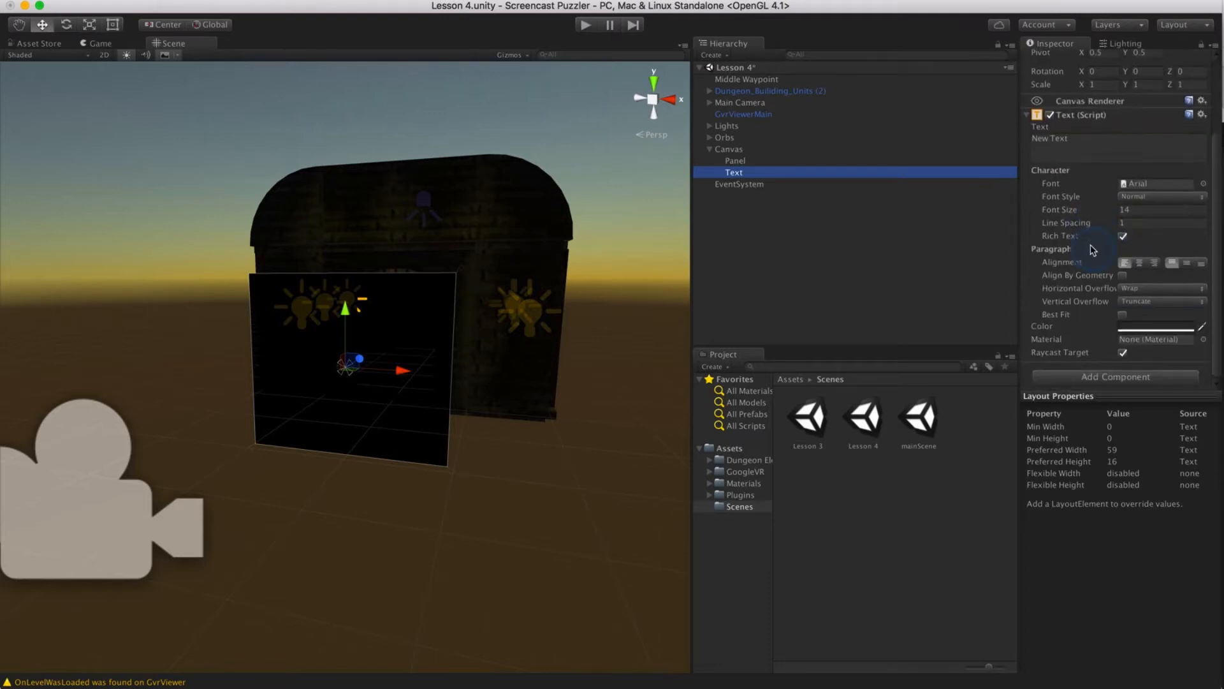
{"action": "left_click", "coordinate": [1167, 328]}
{"action": "left_click", "coordinate": [26, 63]}
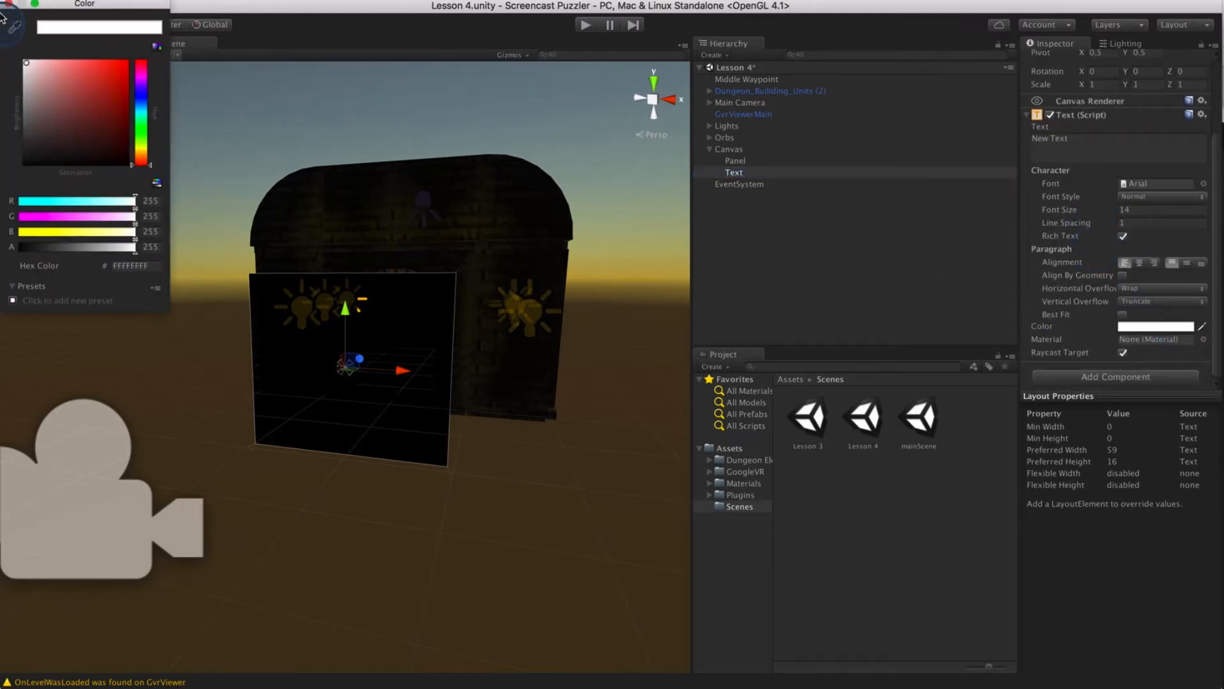
{"action": "left_click", "coordinate": [9, 4]}
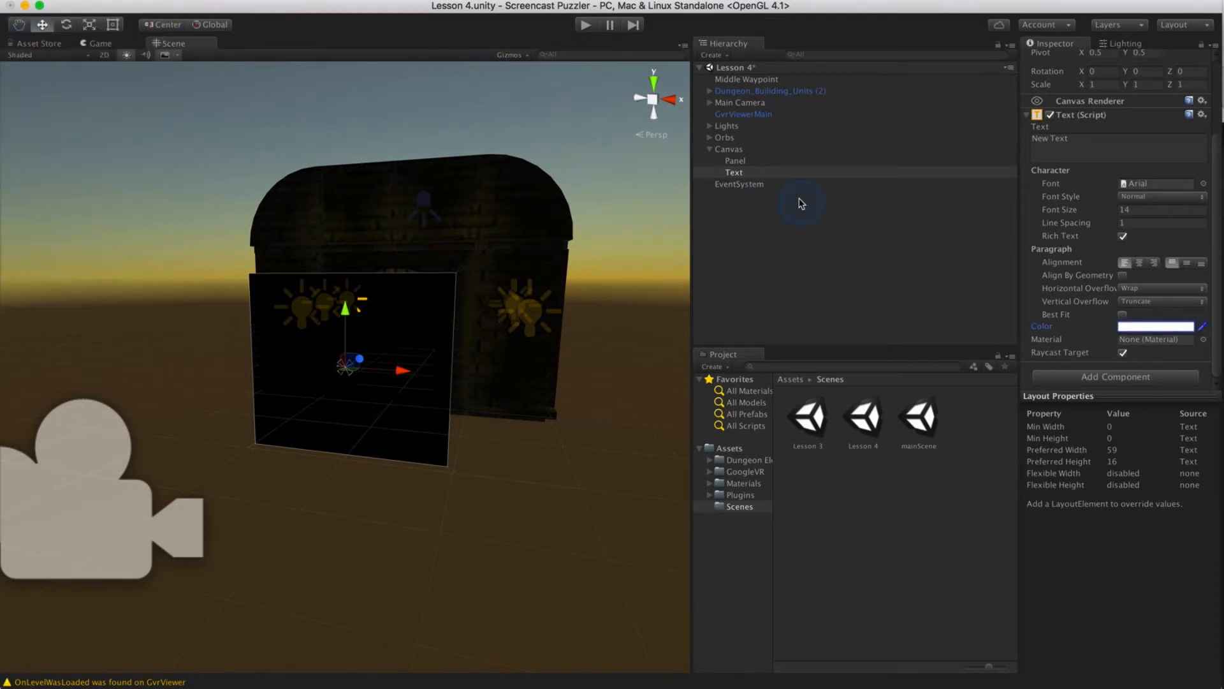
Step: Add a new UI Text element under the Canvas beside the Panel and frame it in the scene
{"action": "double_click", "coordinate": [729, 149]}
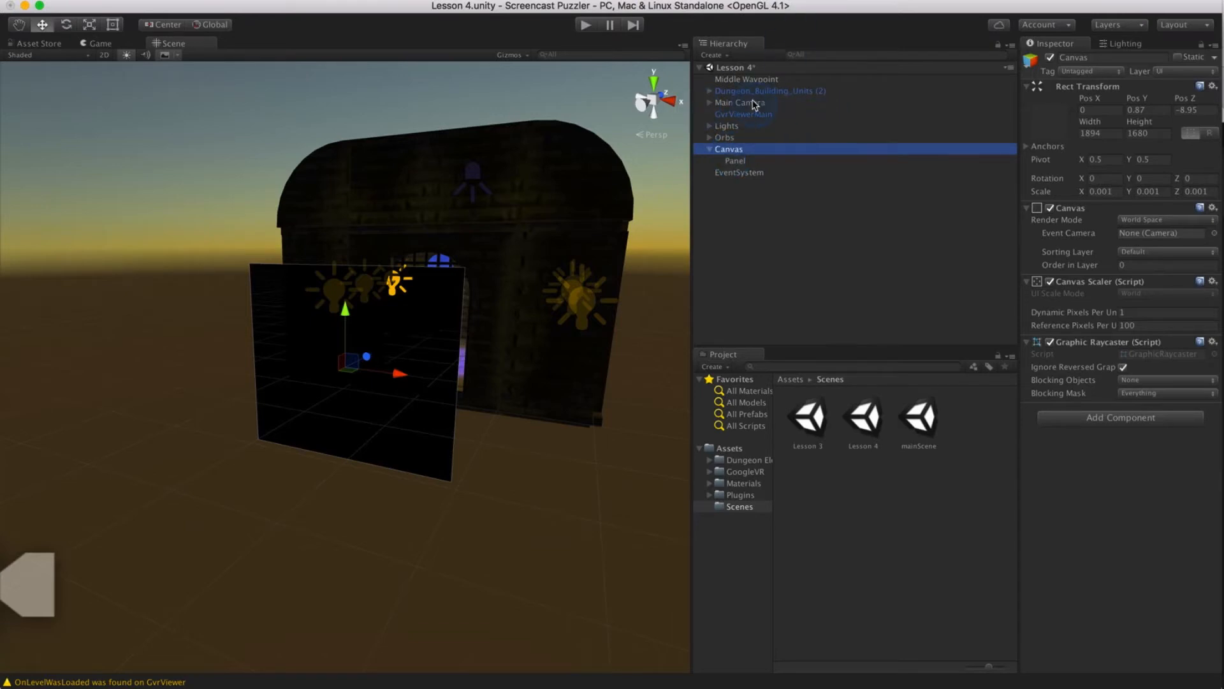
{"action": "left_click", "coordinate": [714, 55]}
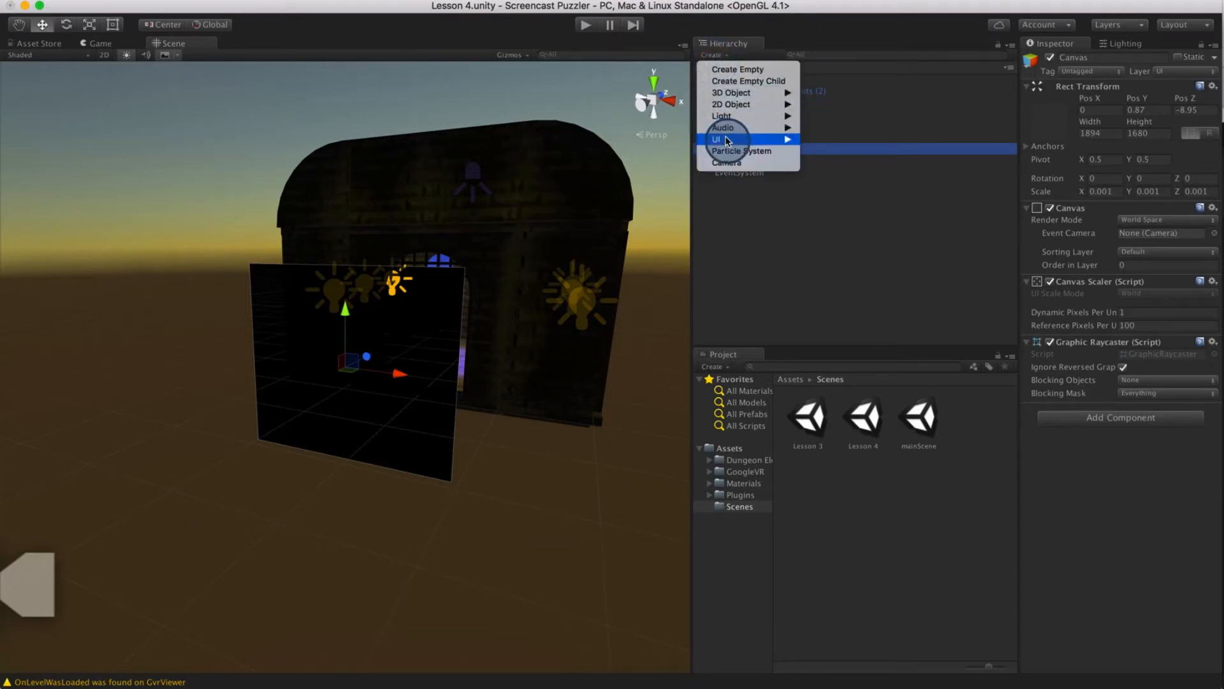
{"action": "mouse_move", "coordinate": [727, 139]}
{"action": "left_click", "coordinate": [839, 144]}
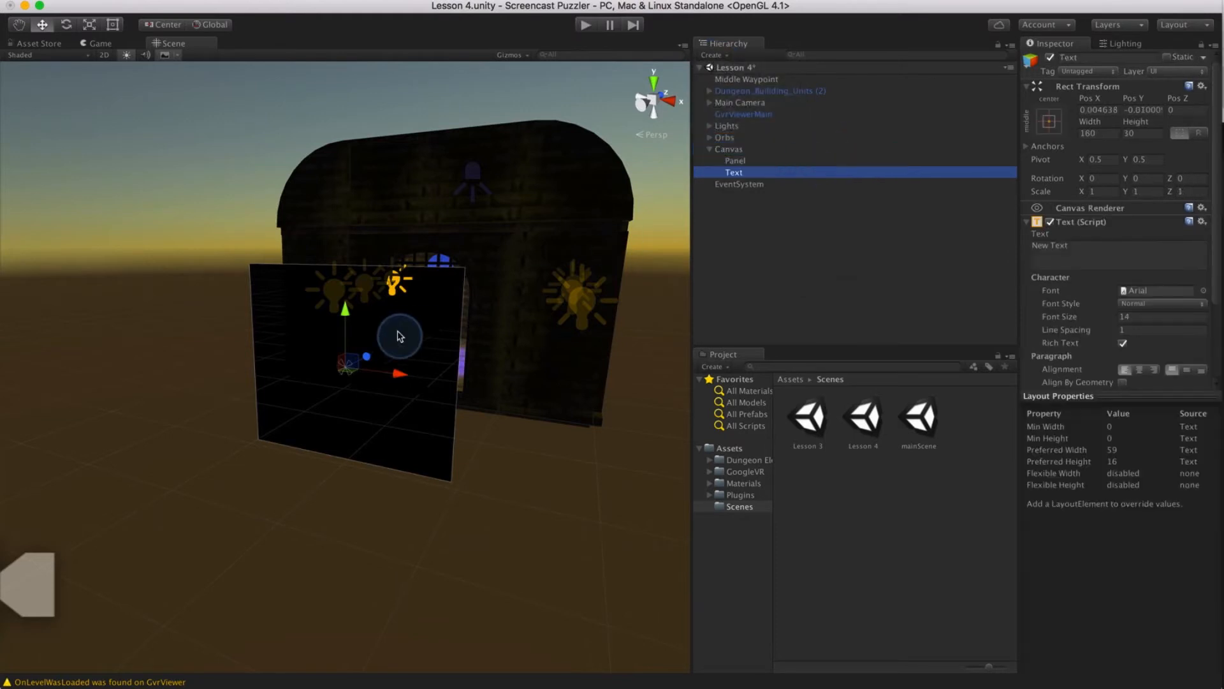
{"action": "key", "text": "f"}
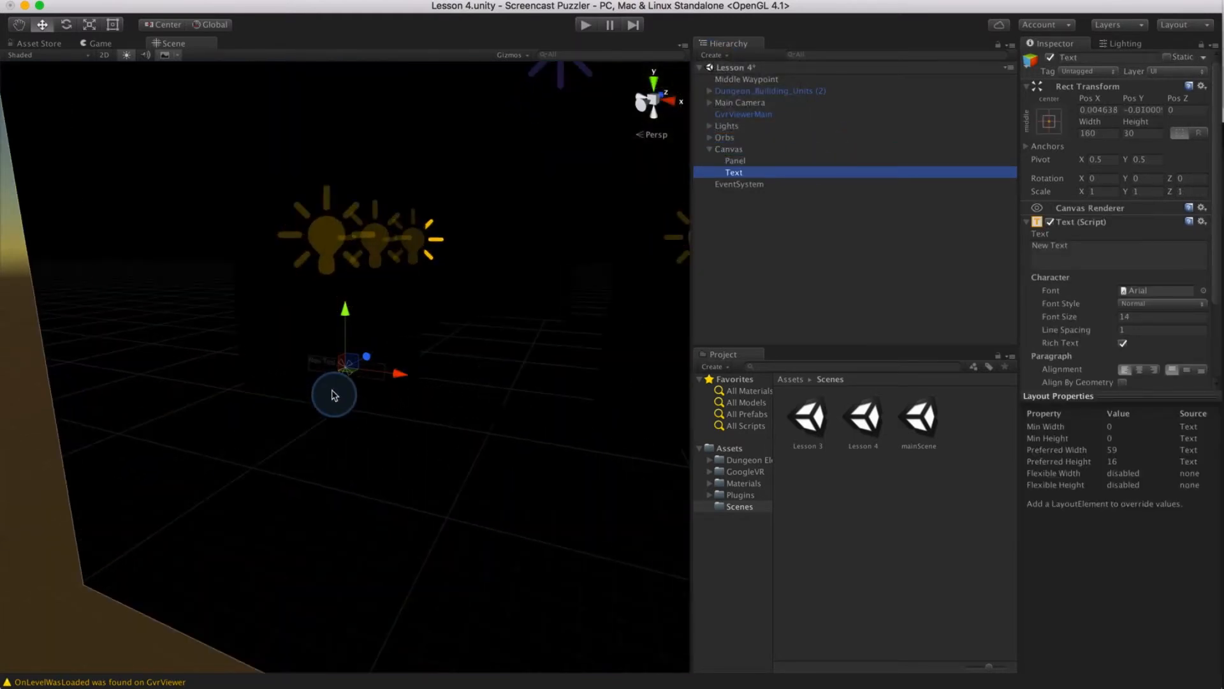
{"action": "scroll", "coordinate": [504, 388], "scroll_direction": "down", "scroll_amount": 10}
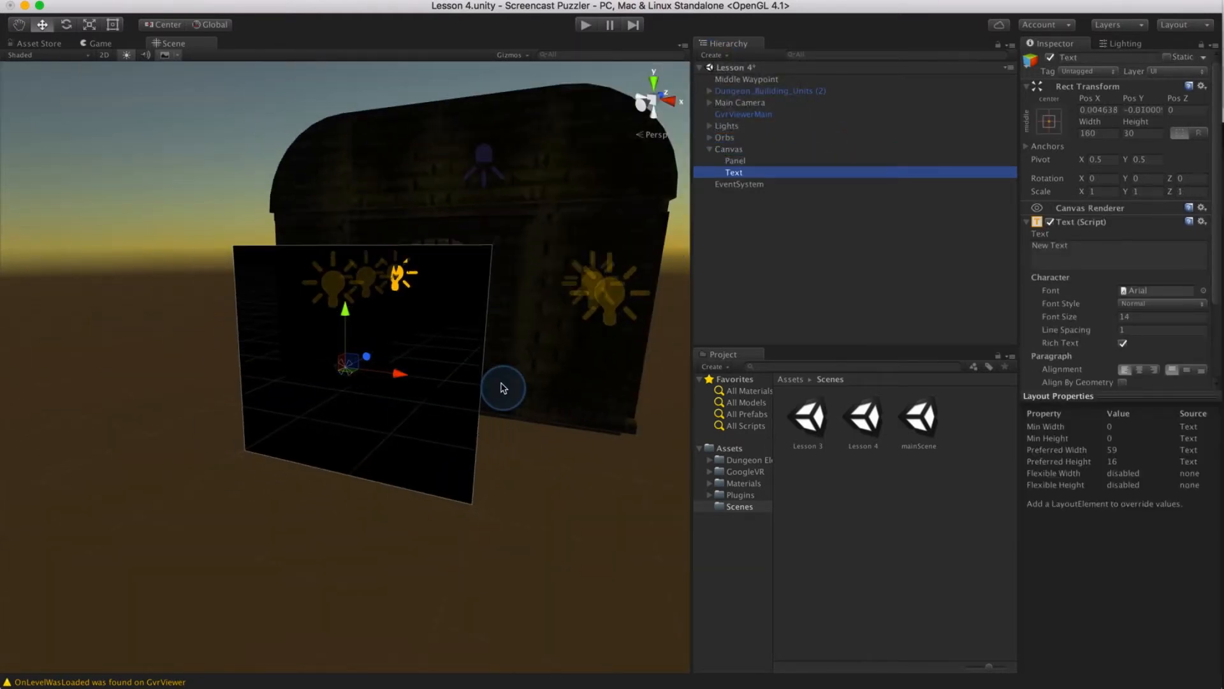
{"action": "scroll", "coordinate": [1170, 356], "scroll_direction": "down", "scroll_amount": 3}
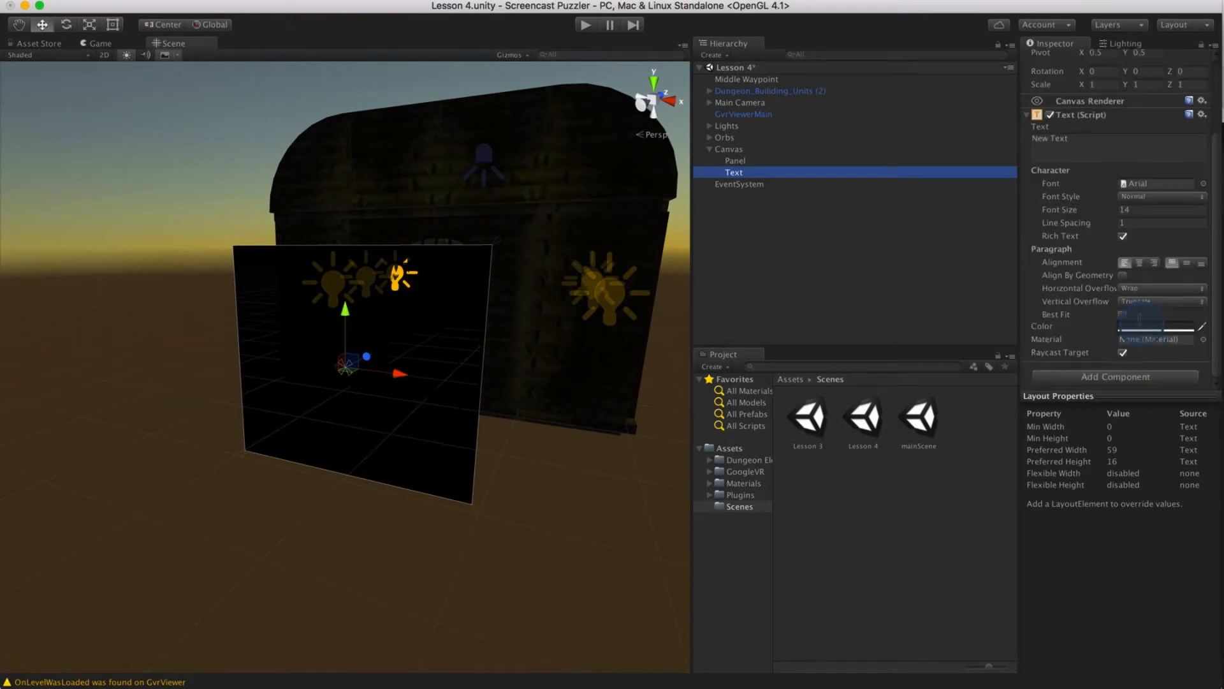
Step: Set the new Text's color to opaque white (FFFFFFFF) and its font size to 120
{"action": "left_click", "coordinate": [1141, 327]}
{"action": "left_click", "coordinate": [25, 62]}
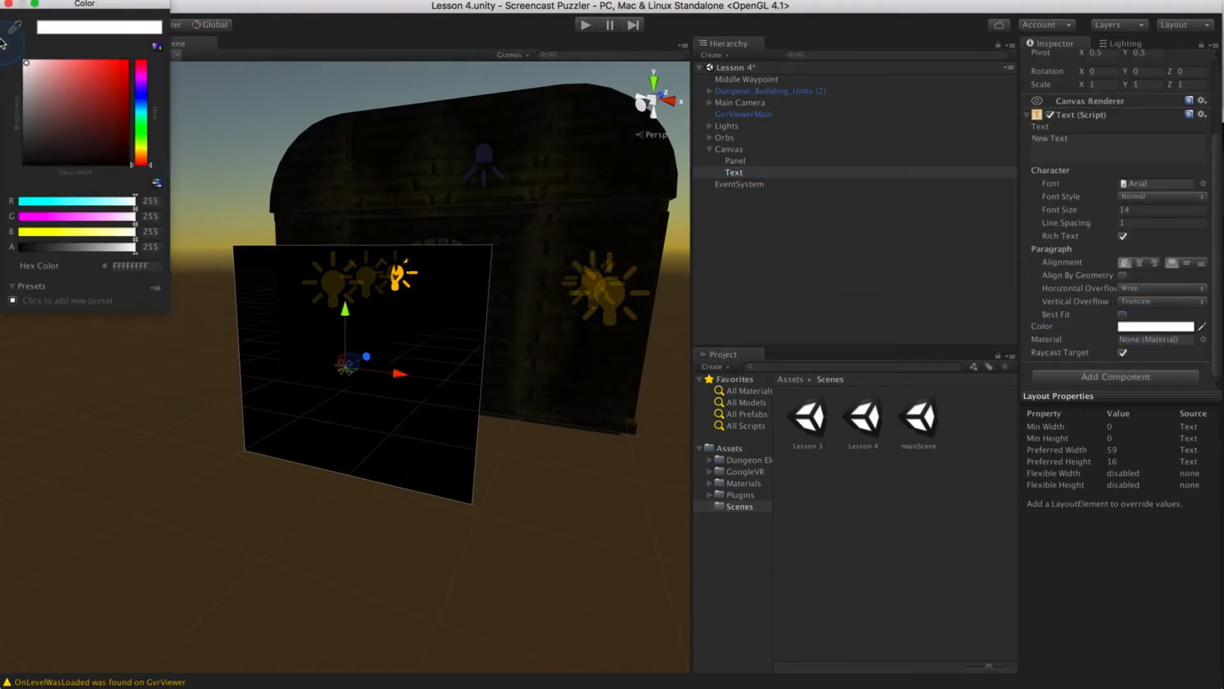
{"action": "left_click", "coordinate": [7, 5]}
{"action": "scroll", "coordinate": [234, 327], "scroll_direction": "up", "scroll_amount": 5}
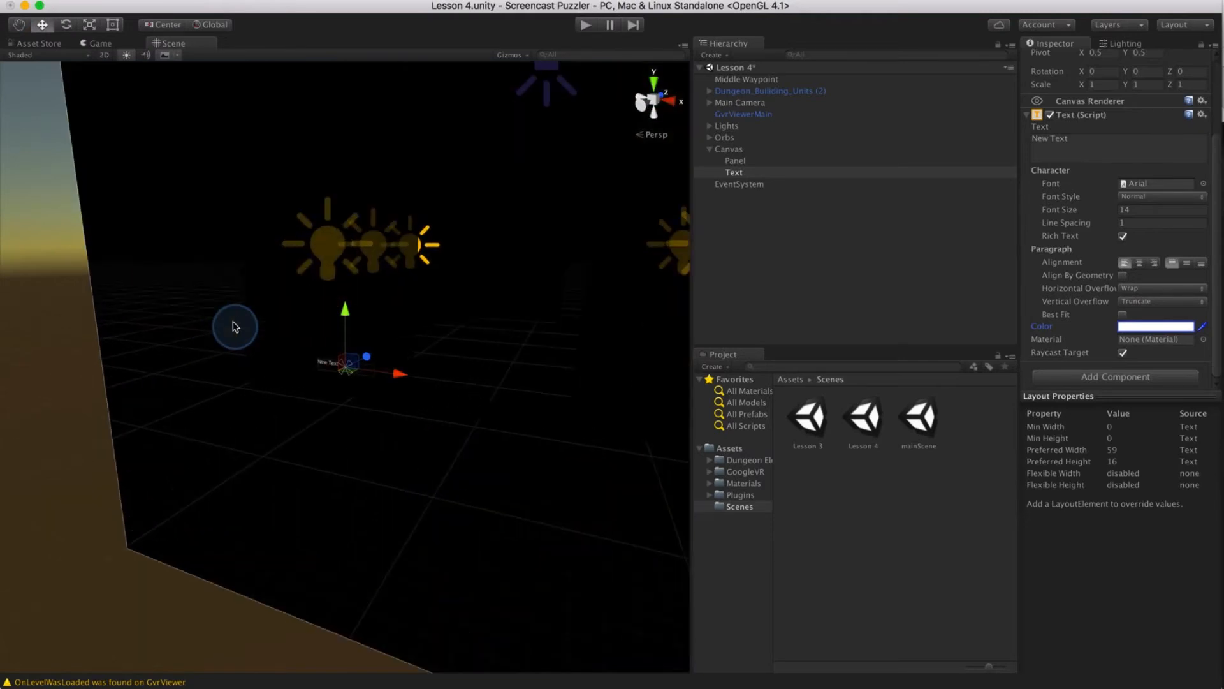
{"action": "scroll", "coordinate": [235, 326], "scroll_direction": "down", "scroll_amount": 5}
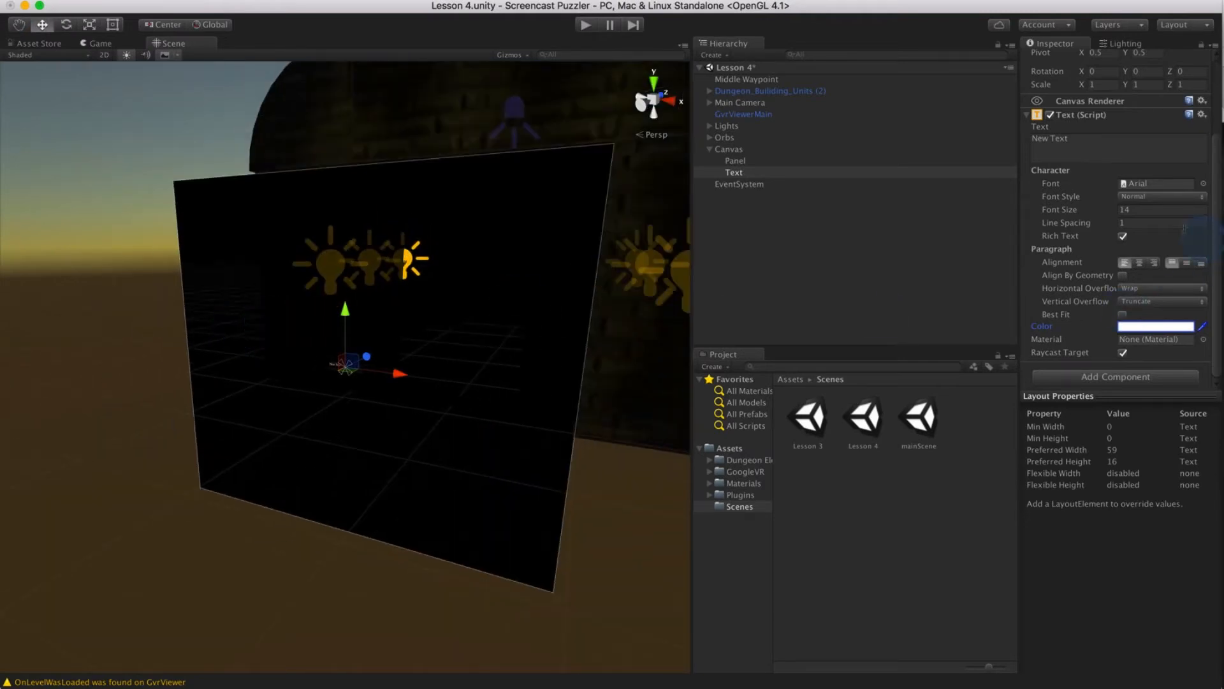
{"action": "left_click", "coordinate": [1081, 211]}
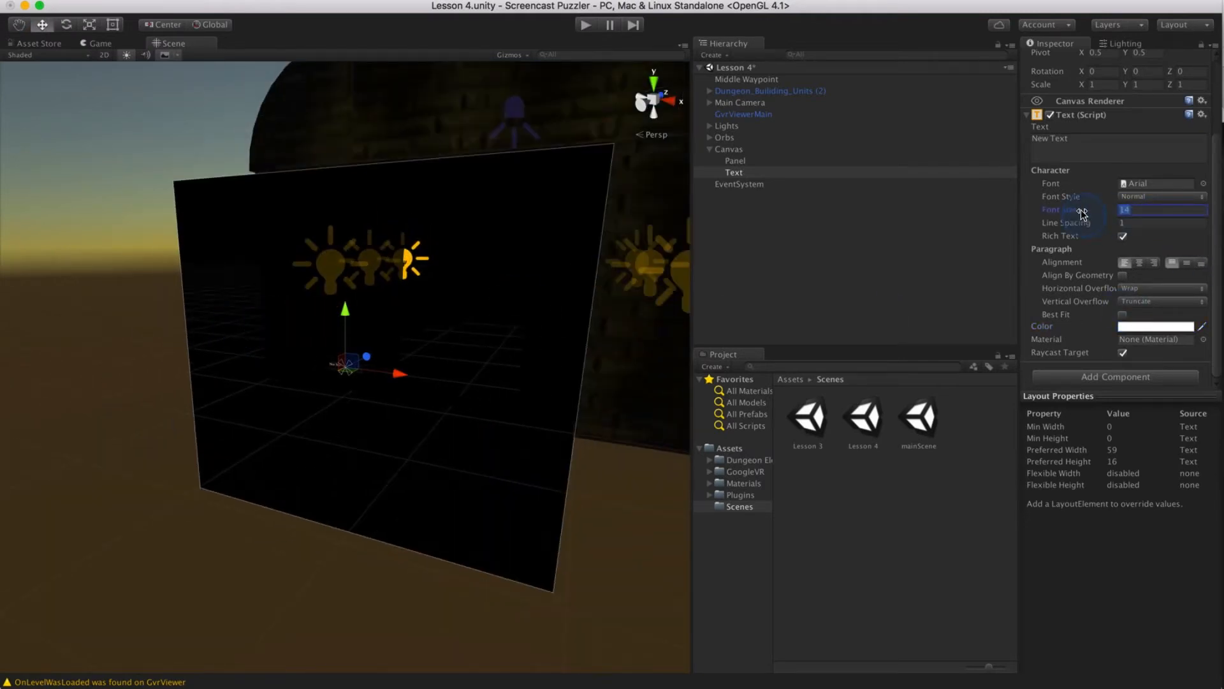
{"action": "type", "text": "120"}
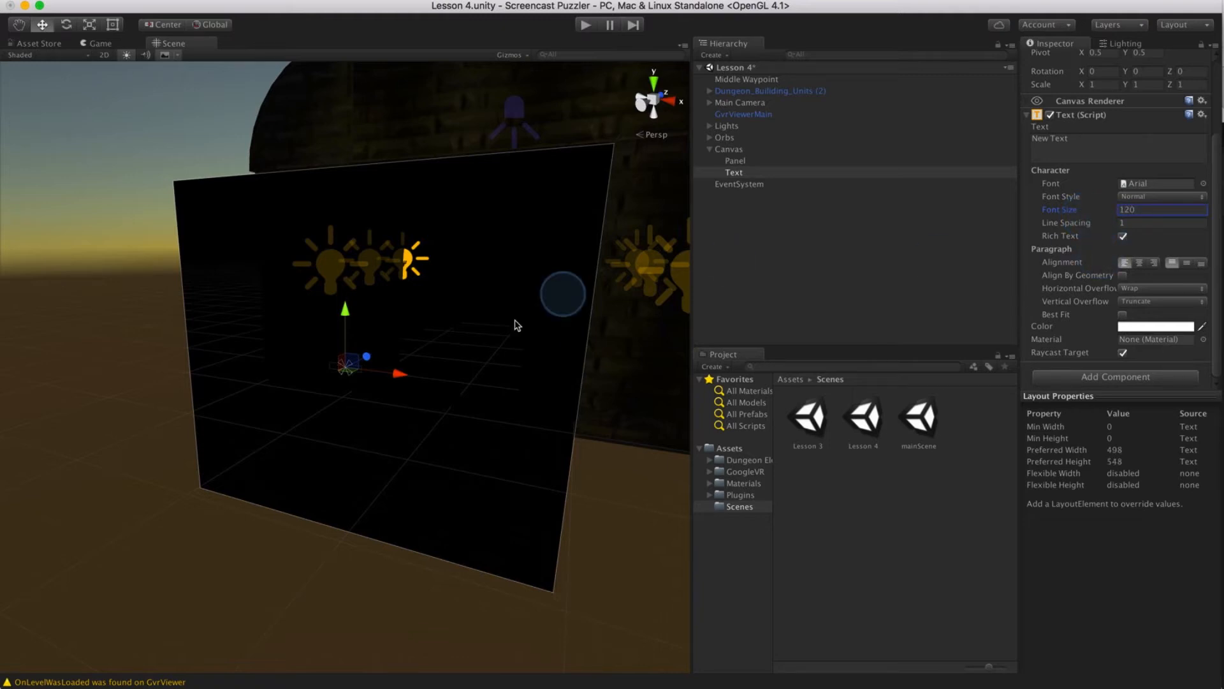
Step: Set both the horizontal and vertical overflow of the Text to Overflow
{"action": "scroll", "coordinate": [514, 322], "scroll_direction": "down", "scroll_amount": 5}
{"action": "left_click", "coordinate": [1178, 296]}
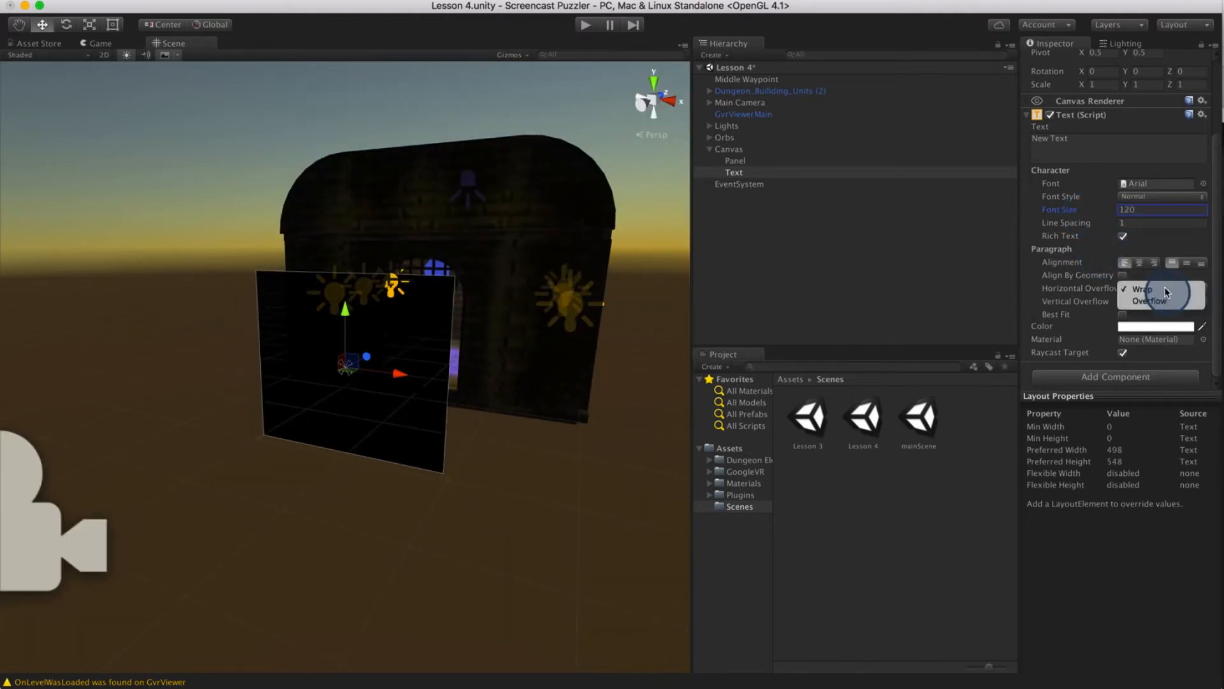
{"action": "left_click", "coordinate": [1162, 300]}
{"action": "left_click", "coordinate": [1162, 301]}
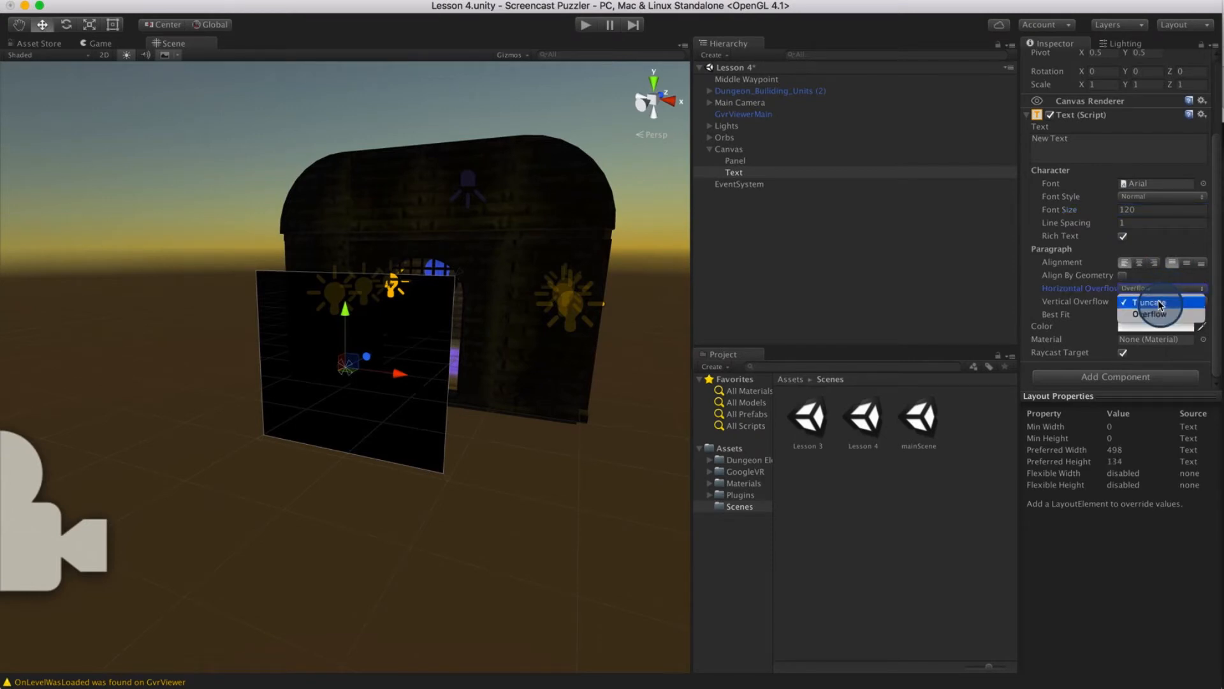
{"action": "left_click", "coordinate": [1146, 319]}
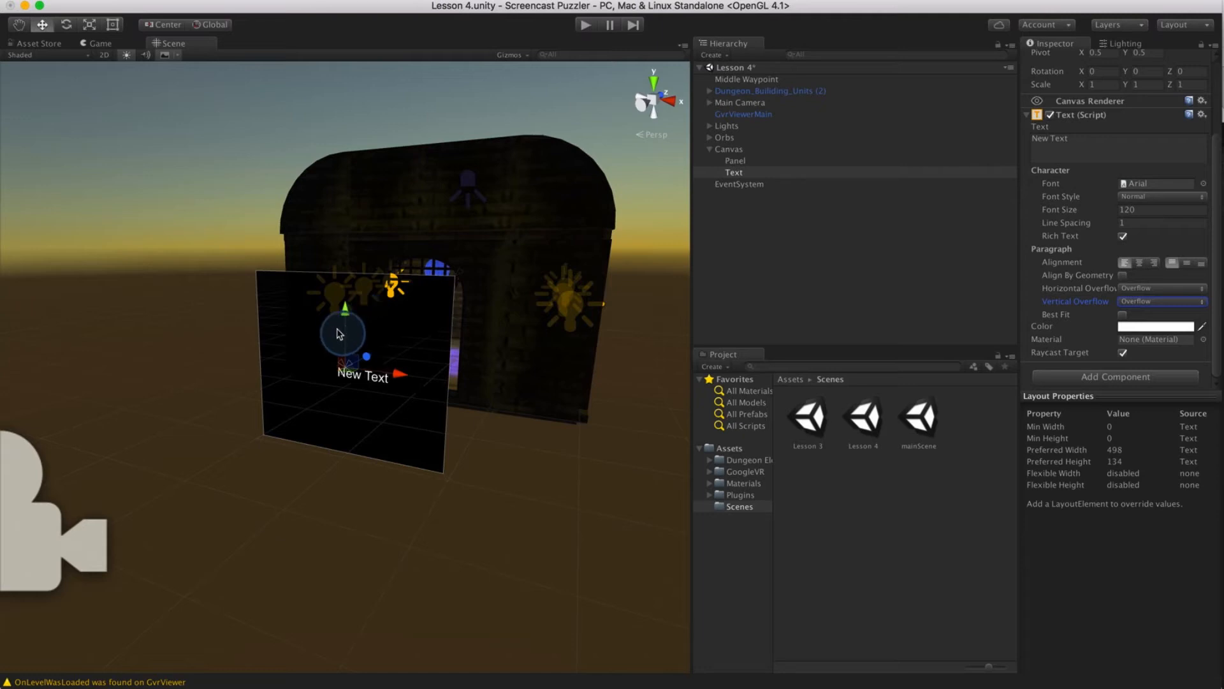
Step: Make the Text bold at font size 145 and shift it up and to the left on the black panel
{"action": "left_click", "coordinate": [1153, 202]}
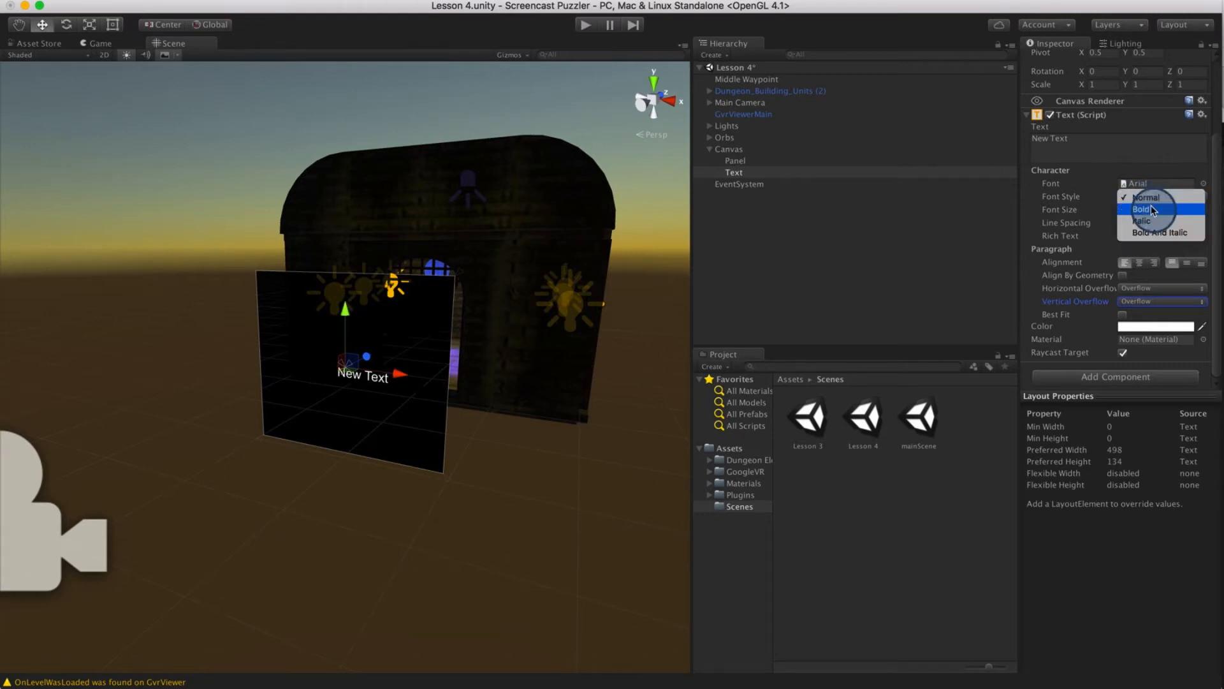
{"action": "left_click", "coordinate": [1153, 209]}
{"action": "left_click_drag", "start_coordinate": [345, 309], "coordinate": [345, 269]}
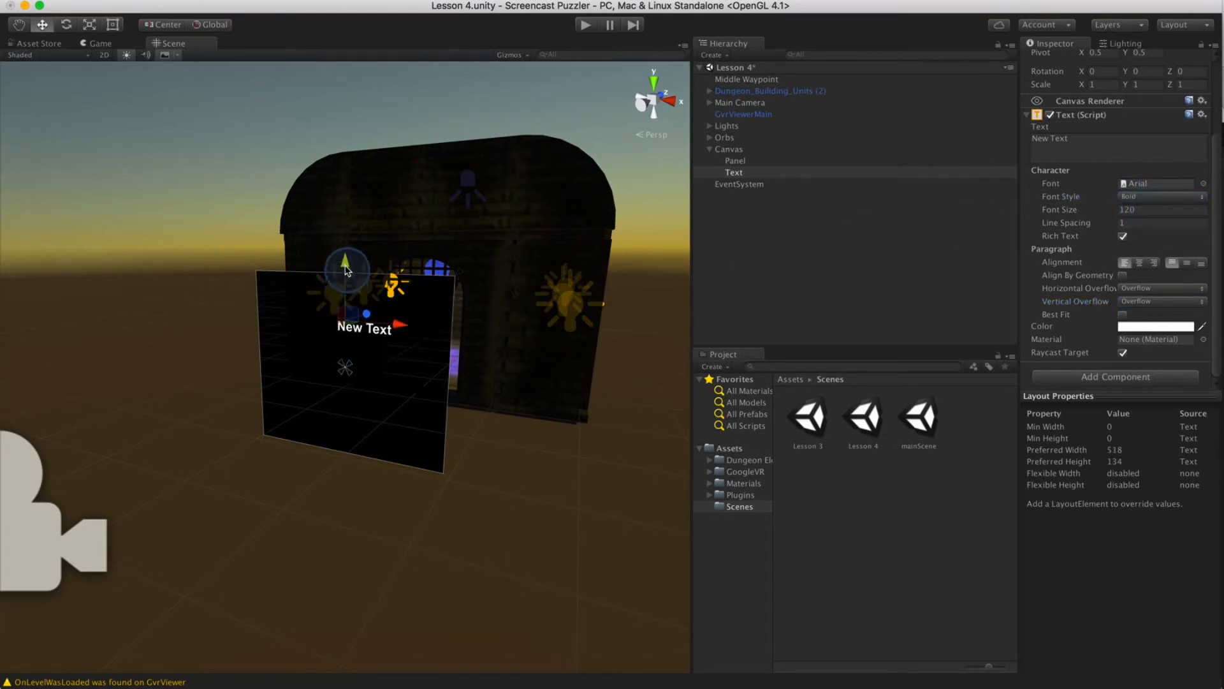
{"action": "left_click", "coordinate": [1137, 210]}
{"action": "type", "text": "145"}
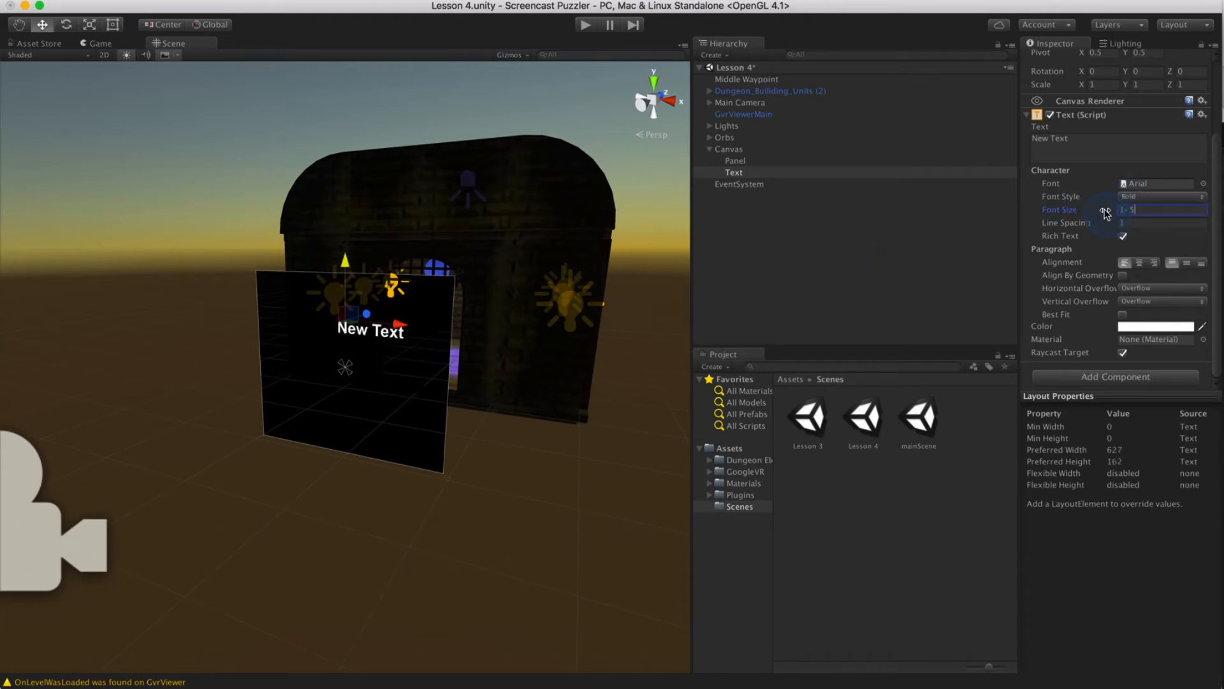
{"action": "left_click_drag", "start_coordinate": [403, 326], "coordinate": [381, 331]}
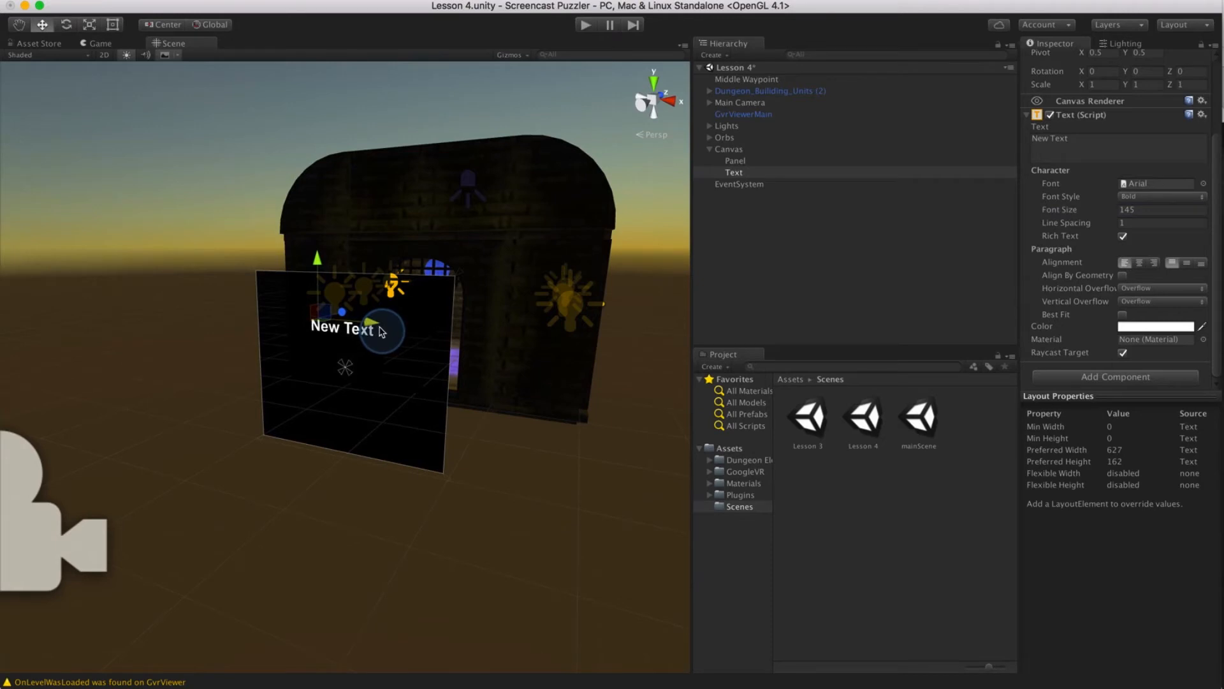
Step: Change the Text's content to "Welcome to Puzzler" and enable Align By Geometry
{"action": "left_click", "coordinate": [1135, 161]}
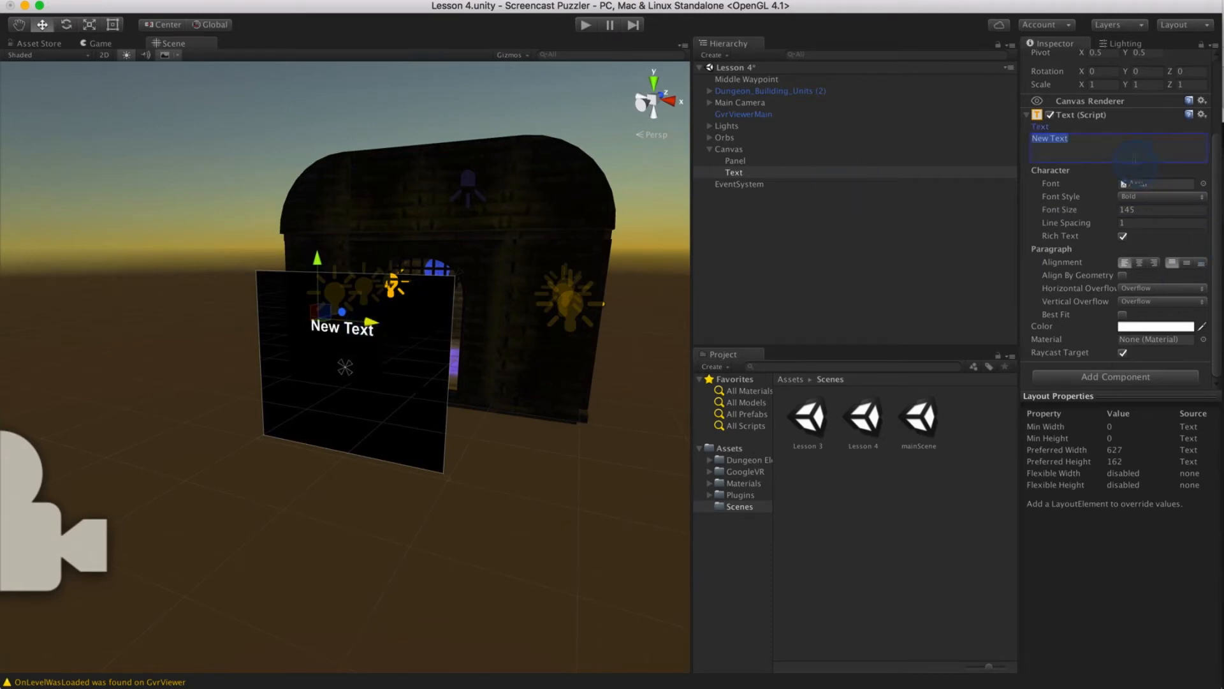
{"action": "type", "text": "Welcome to Puzzler"}
{"action": "left_click", "coordinate": [1122, 276]}
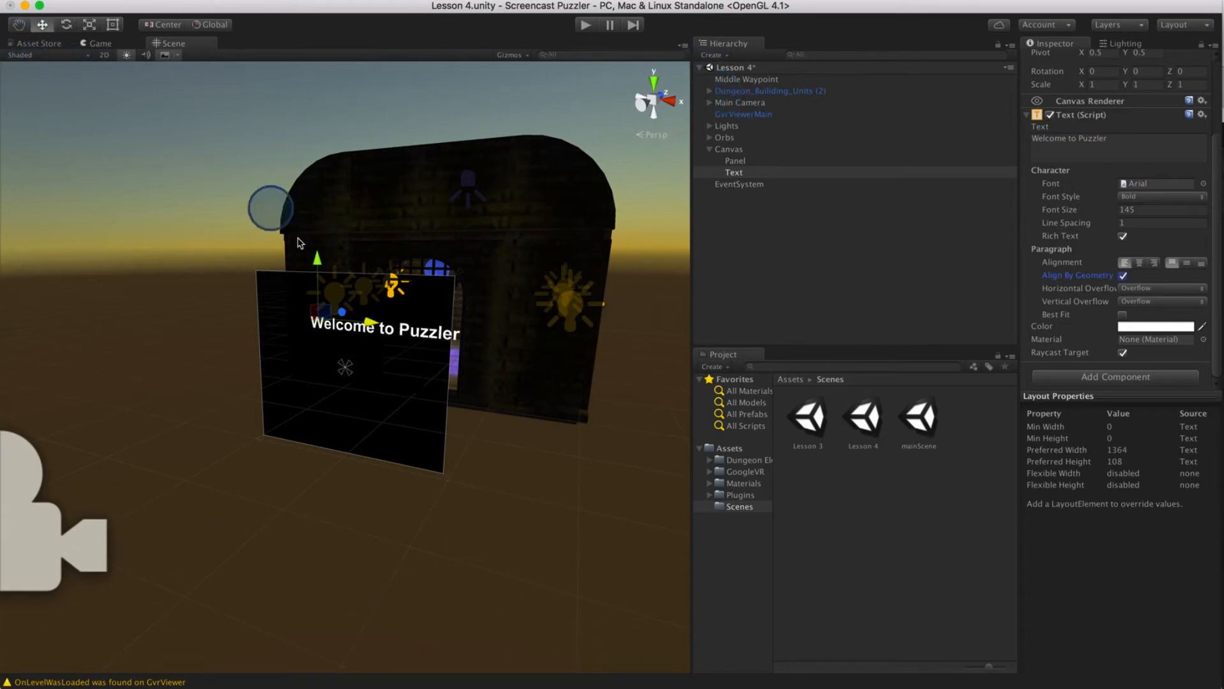
Step: Move the "Welcome to Puzzler" heading horizontally so it sits centered on the upper half of the panel
{"action": "left_click_drag", "start_coordinate": [369, 321], "coordinate": [369, 321]}
{"action": "left_click_drag", "start_coordinate": [340, 322], "coordinate": [345, 324]}
{"action": "key", "text": "alt"}
{"action": "left_click_drag", "start_coordinate": [332, 480], "coordinate": [402, 443], "text": "alt"}
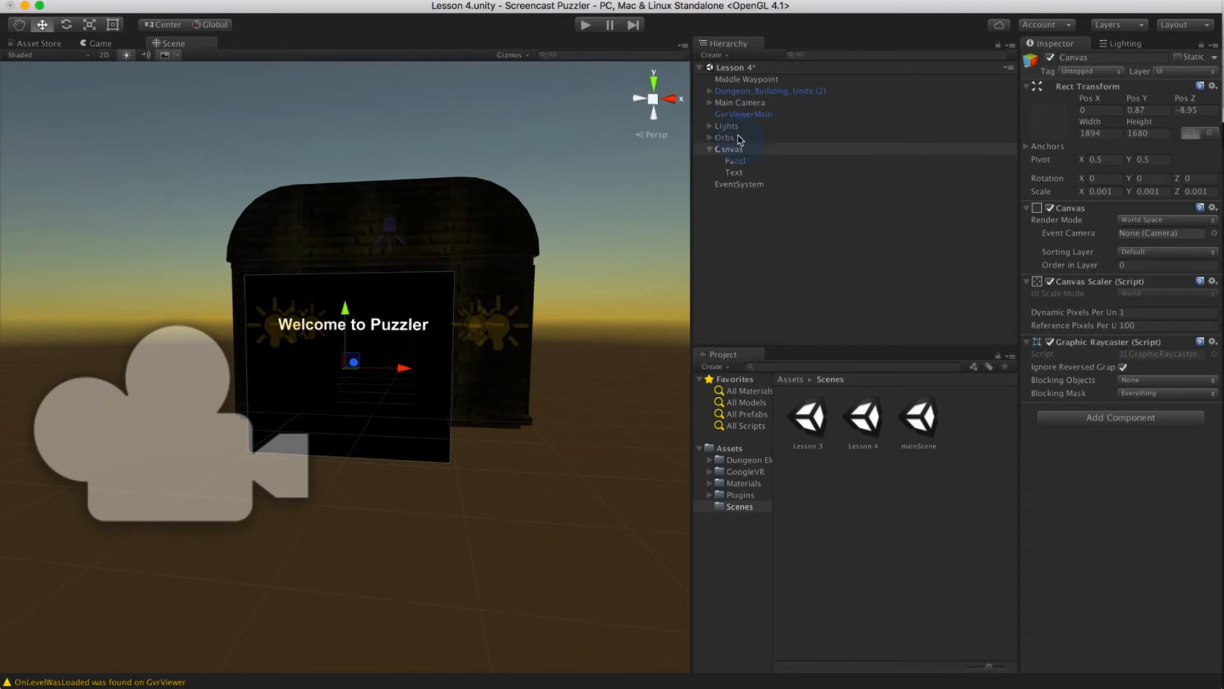
Step: Add a UI Button as a child of the Canvas
{"action": "left_click", "coordinate": [713, 55]}
{"action": "mouse_move", "coordinate": [733, 139]}
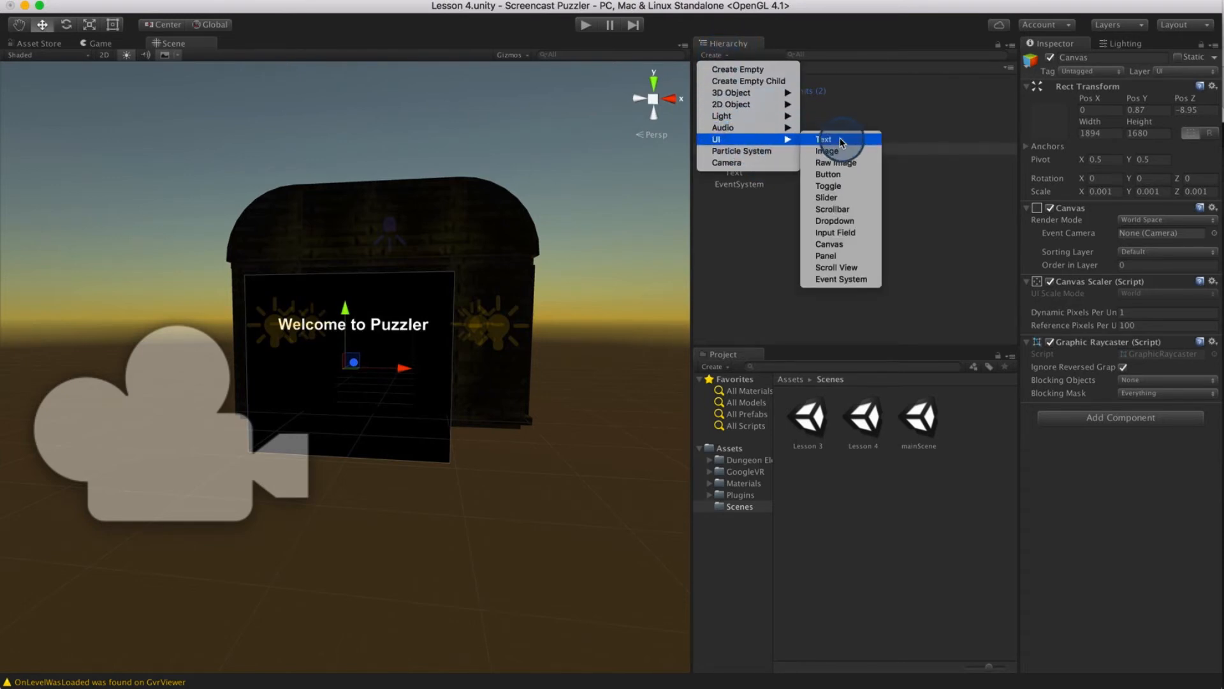
{"action": "left_click", "coordinate": [829, 174]}
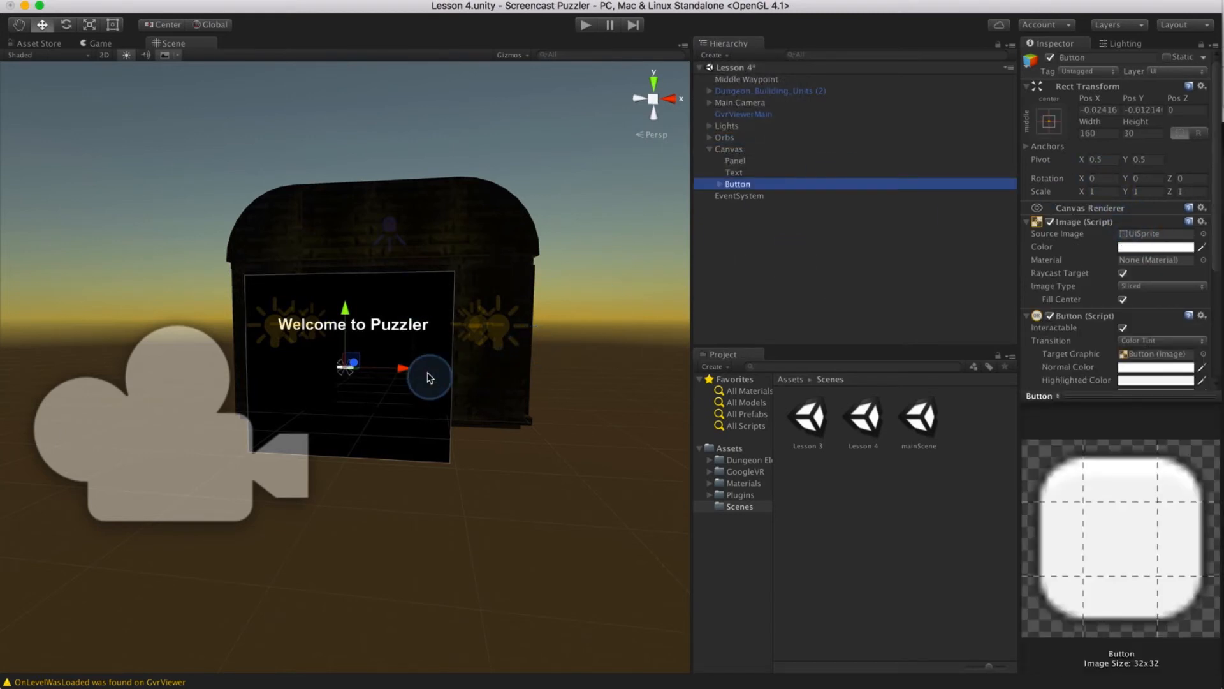
{"action": "key", "text": "f"}
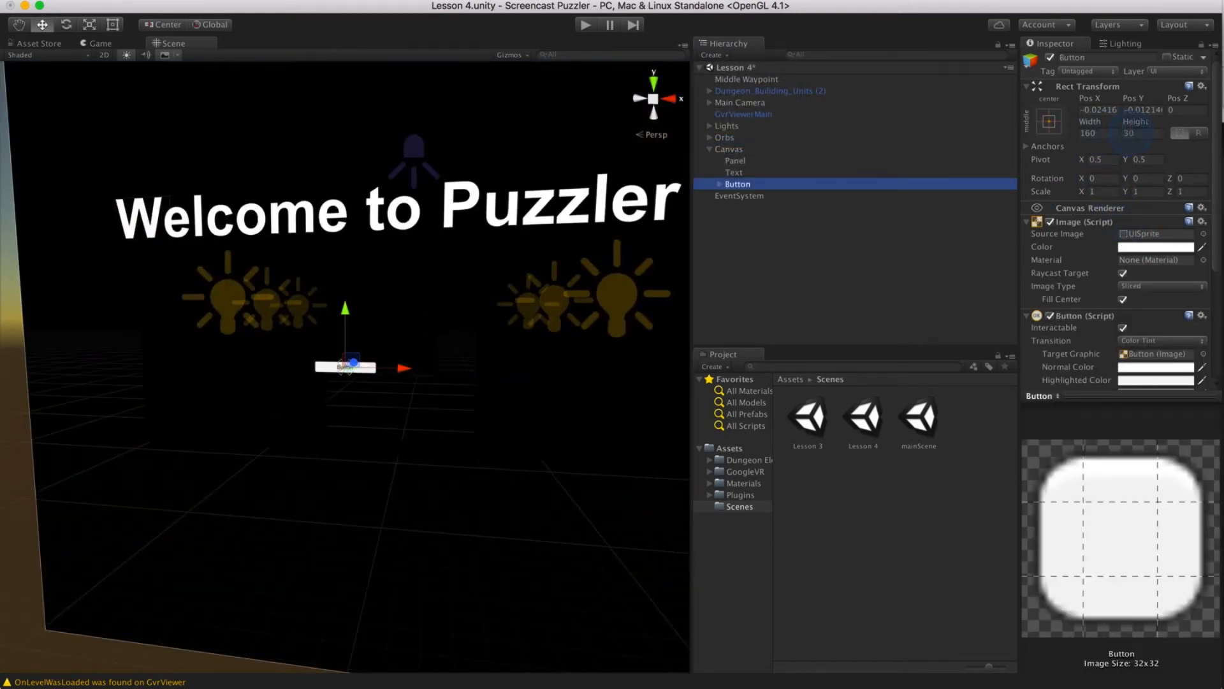
Step: Resize the Button to a width of 500 and a height of 200
{"action": "left_click", "coordinate": [1104, 133]}
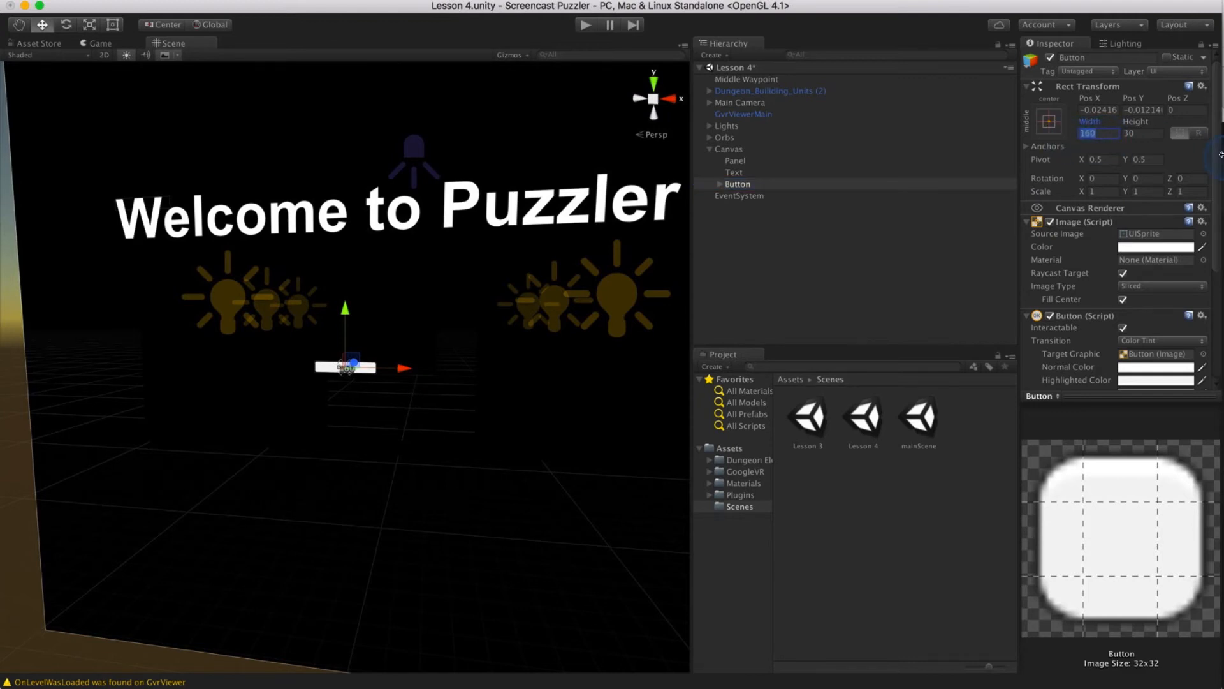
{"action": "type", "text": "500"}
{"action": "key", "text": "Tab"}
{"action": "type", "text": "250"}
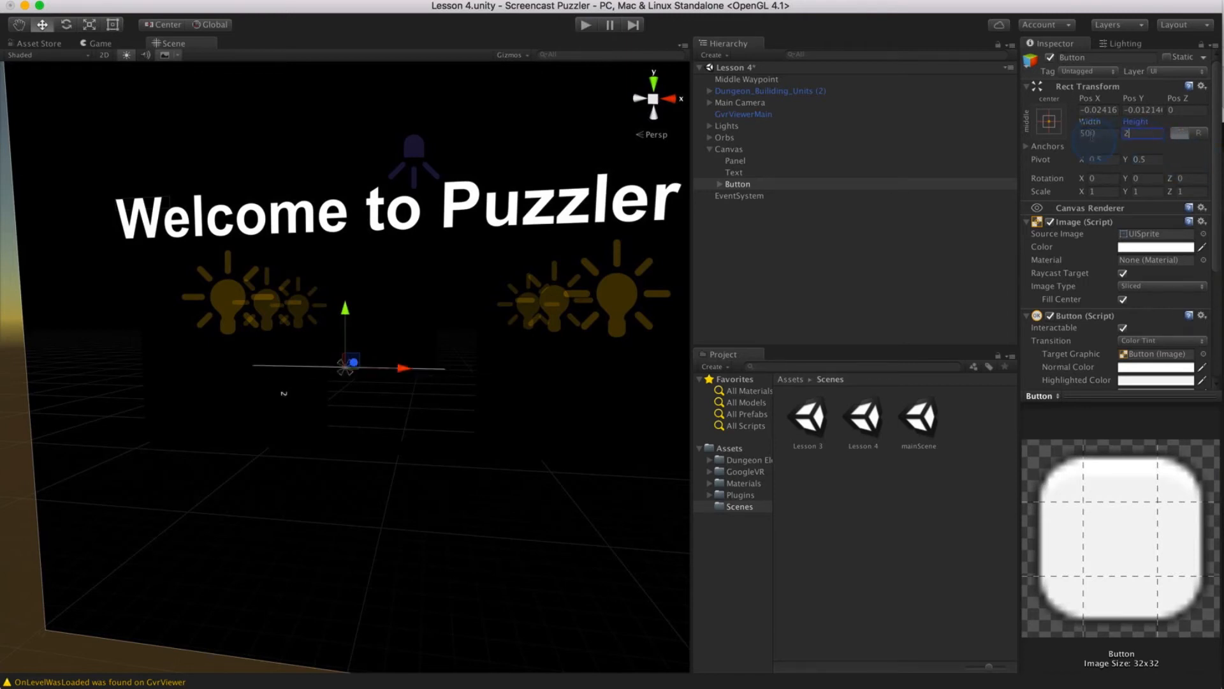
{"action": "key", "text": "BackSpace"}
{"action": "key", "text": "BackSpace"}
{"action": "type", "text": "00"}
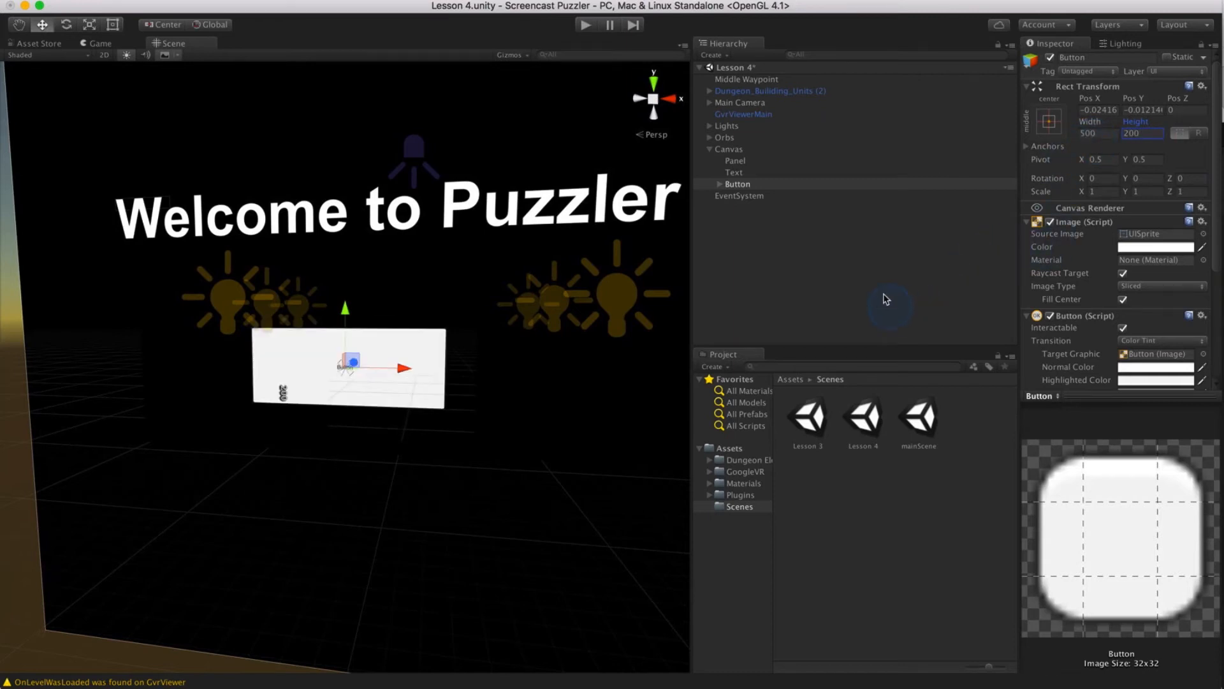
Step: Change the label in the Button's child Text to "Start" and set its font size to 86
{"action": "left_click", "coordinate": [719, 185]}
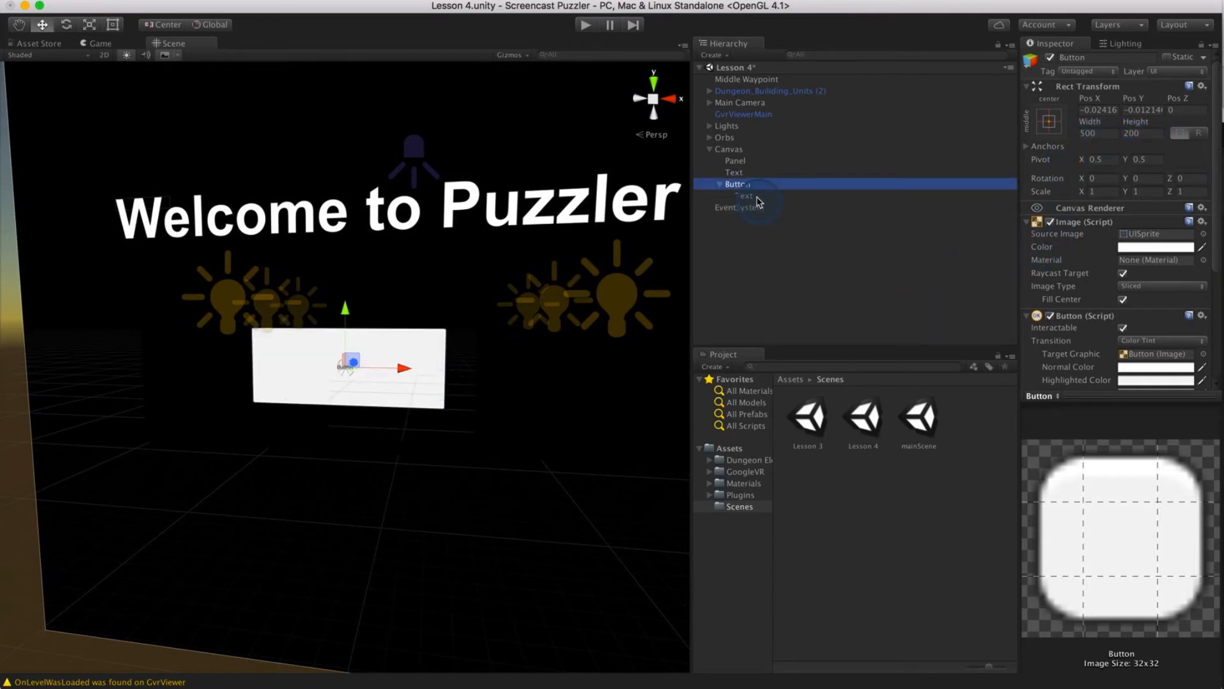
{"action": "left_click", "coordinate": [757, 197]}
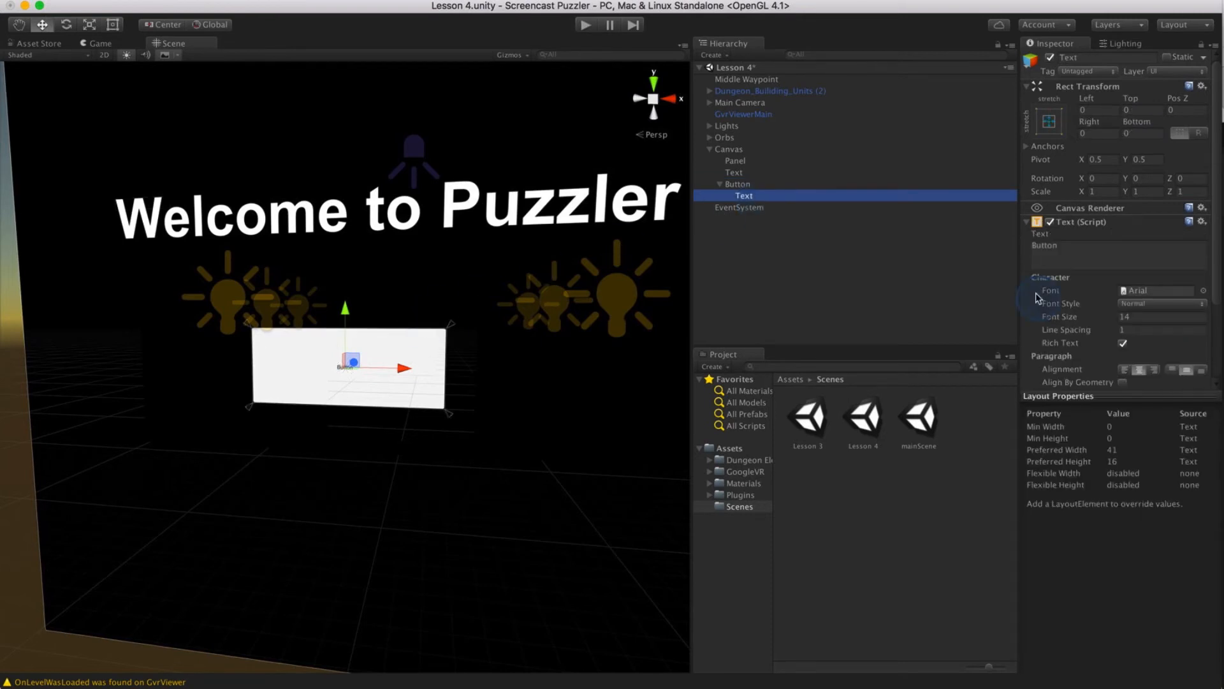
{"action": "left_click", "coordinate": [1091, 257]}
{"action": "scroll", "coordinate": [1091, 257], "scroll_direction": "down", "scroll_amount": 2}
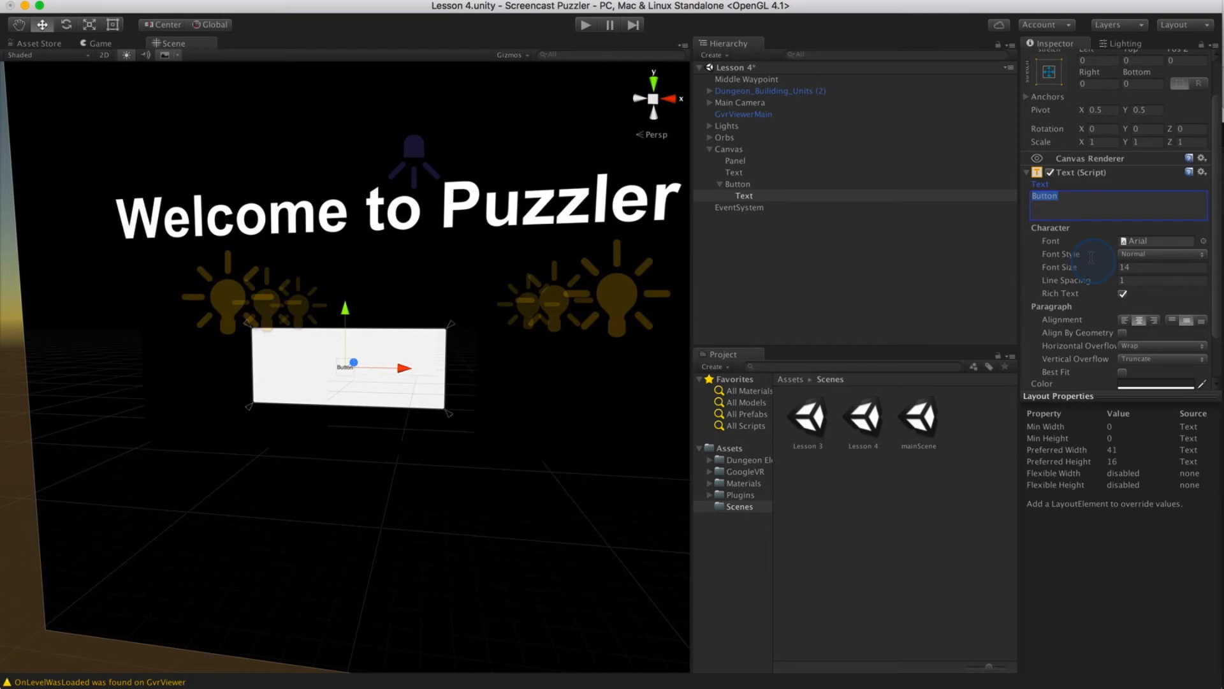
{"action": "type", "text": "Start"}
{"action": "left_click_drag", "start_coordinate": [1091, 270], "coordinate": [1134, 274]}
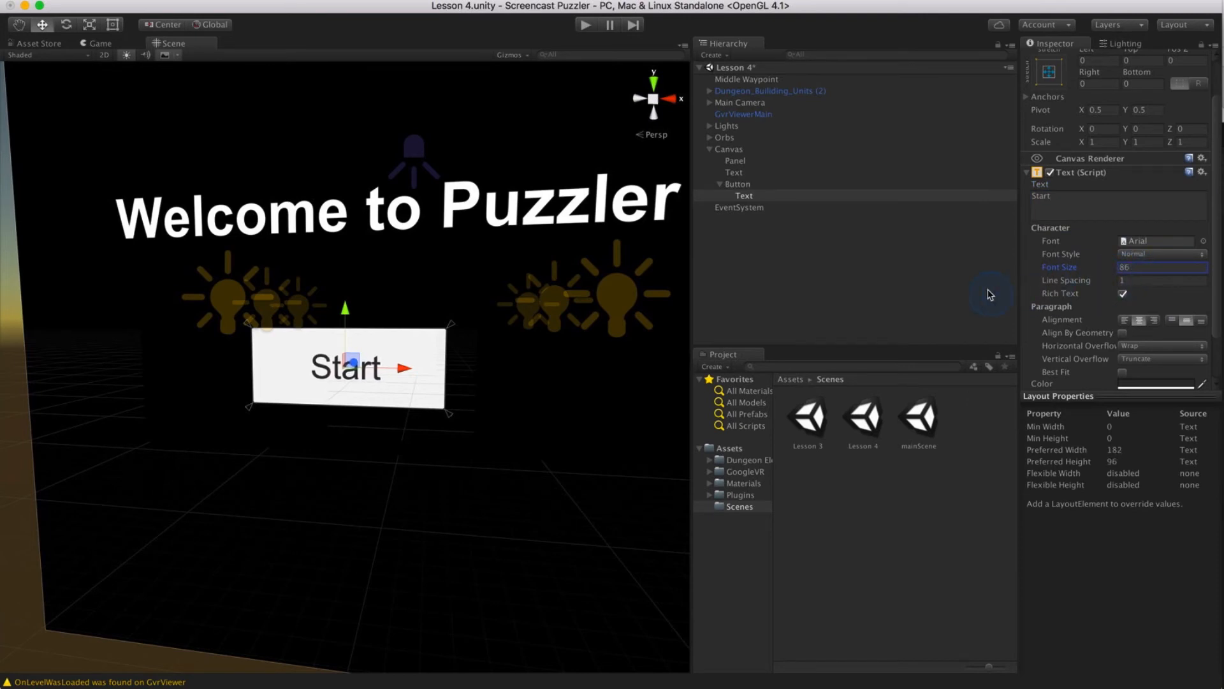
Step: Shift the whole Button horizontally to about X 6 to center it under the heading
{"action": "scroll", "coordinate": [460, 259], "scroll_direction": "down", "scroll_amount": 5}
{"action": "scroll", "coordinate": [460, 259], "scroll_direction": "up", "scroll_amount": 2}
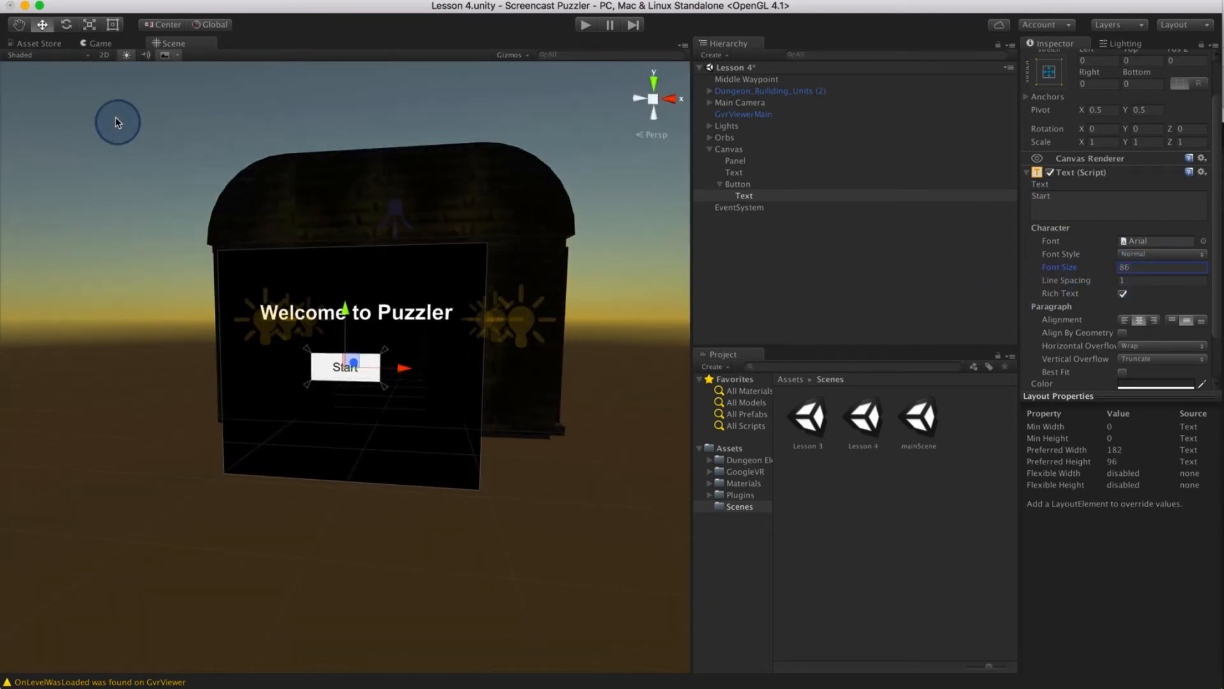
{"action": "left_click_drag", "start_coordinate": [402, 372], "coordinate": [408, 372]}
{"action": "left_click", "coordinate": [738, 183]}
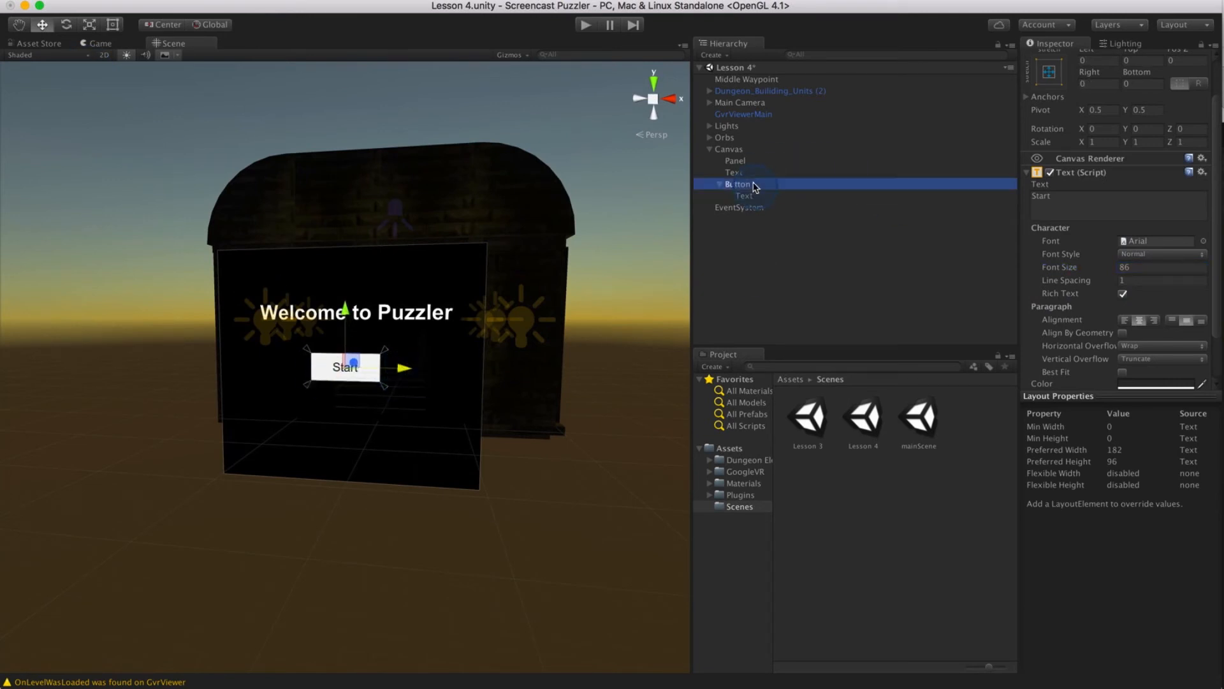
{"action": "left_click_drag", "start_coordinate": [399, 372], "coordinate": [405, 372]}
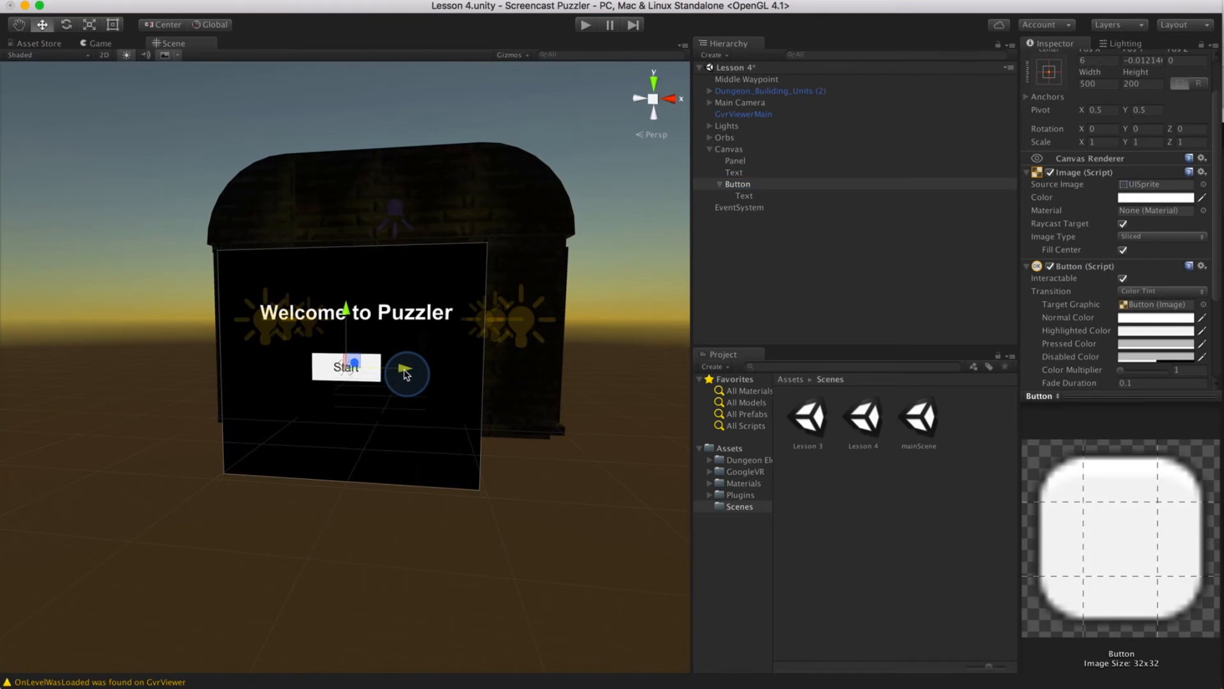
Step: Lower the Button on the panel to about Y -167
{"action": "left_click_drag", "start_coordinate": [366, 451], "coordinate": [407, 435], "text": "alt"}
{"action": "left_click", "coordinate": [745, 184]}
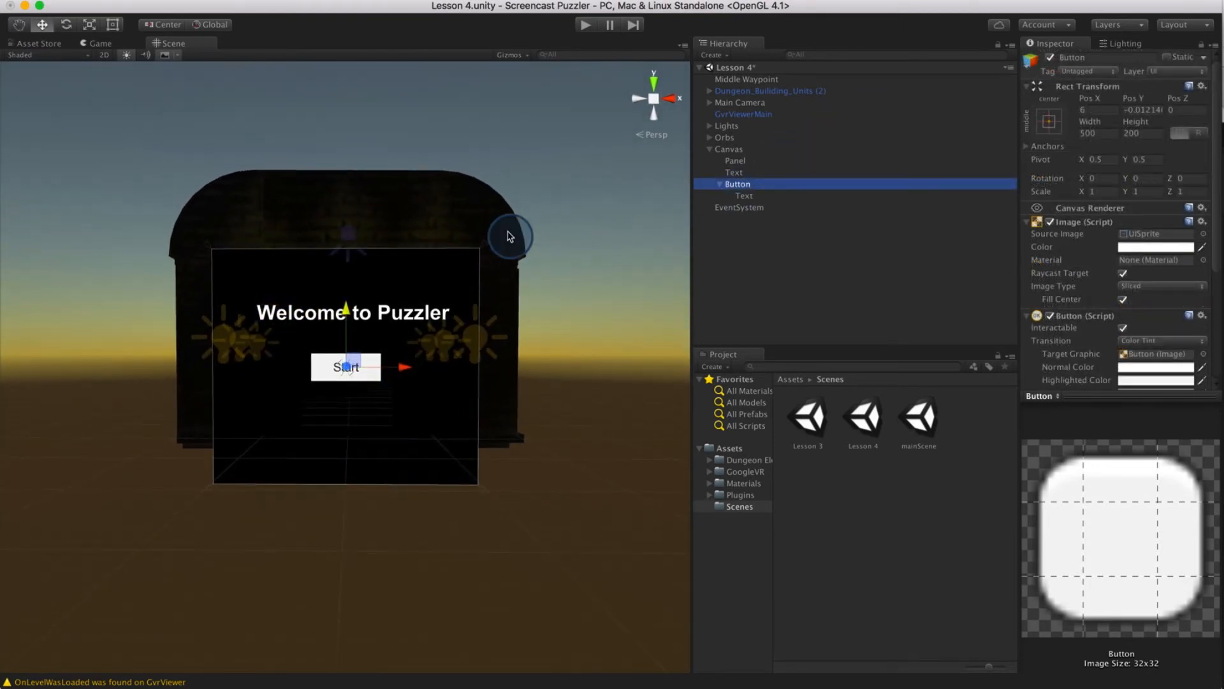
{"action": "left_click", "coordinate": [347, 315]}
{"action": "left_click_drag", "start_coordinate": [347, 314], "coordinate": [348, 339]}
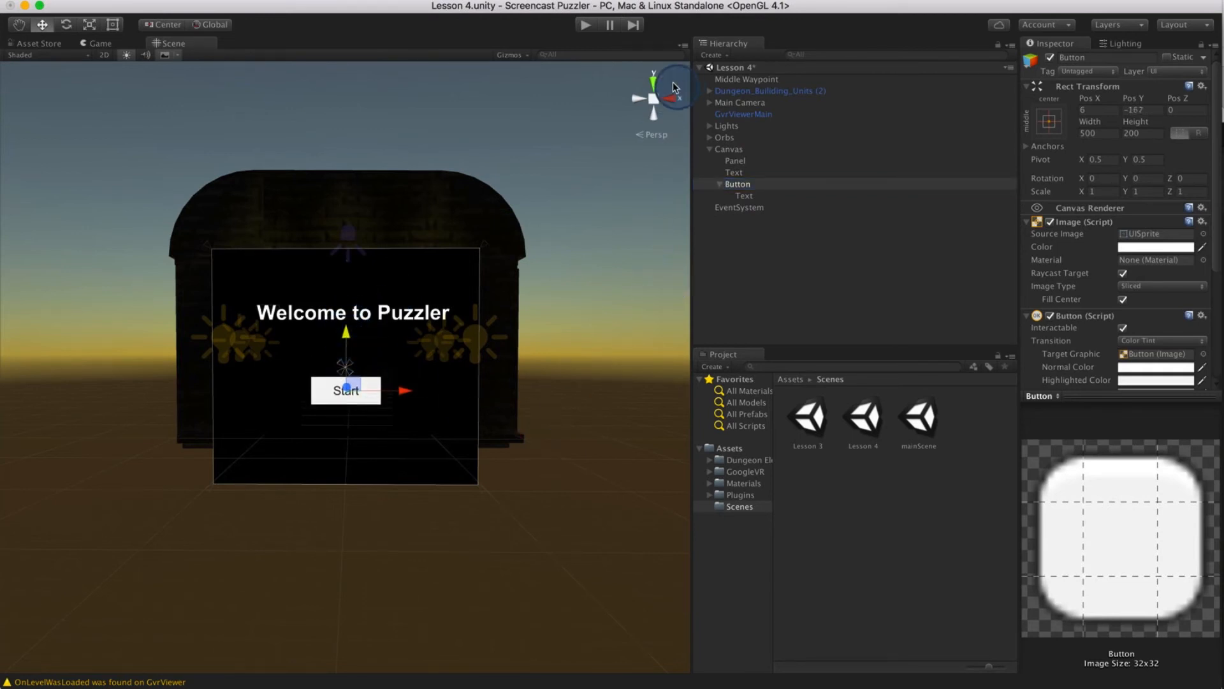
Step: Duplicate the "Welcome to Puzzler" Text and move the copy directly below the heading, to about Y 272
{"action": "left_click", "coordinate": [755, 173]}
{"action": "key", "text": "super+d"}
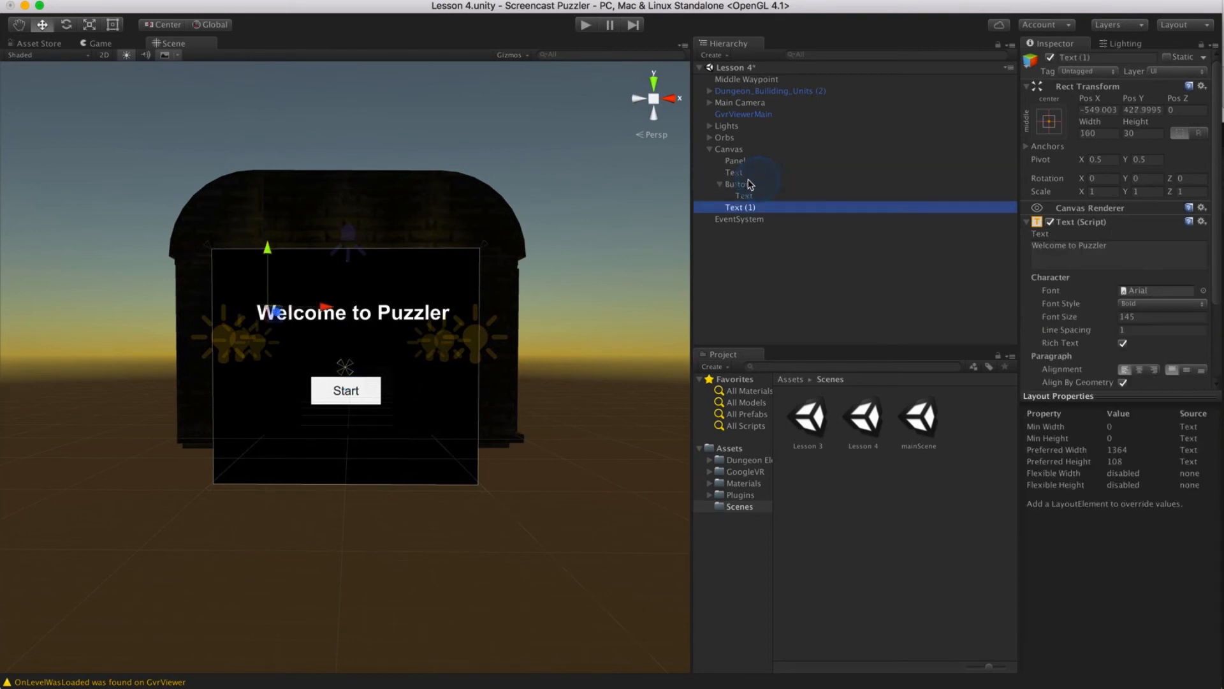
{"action": "left_click_drag", "start_coordinate": [266, 255], "coordinate": [266, 277]}
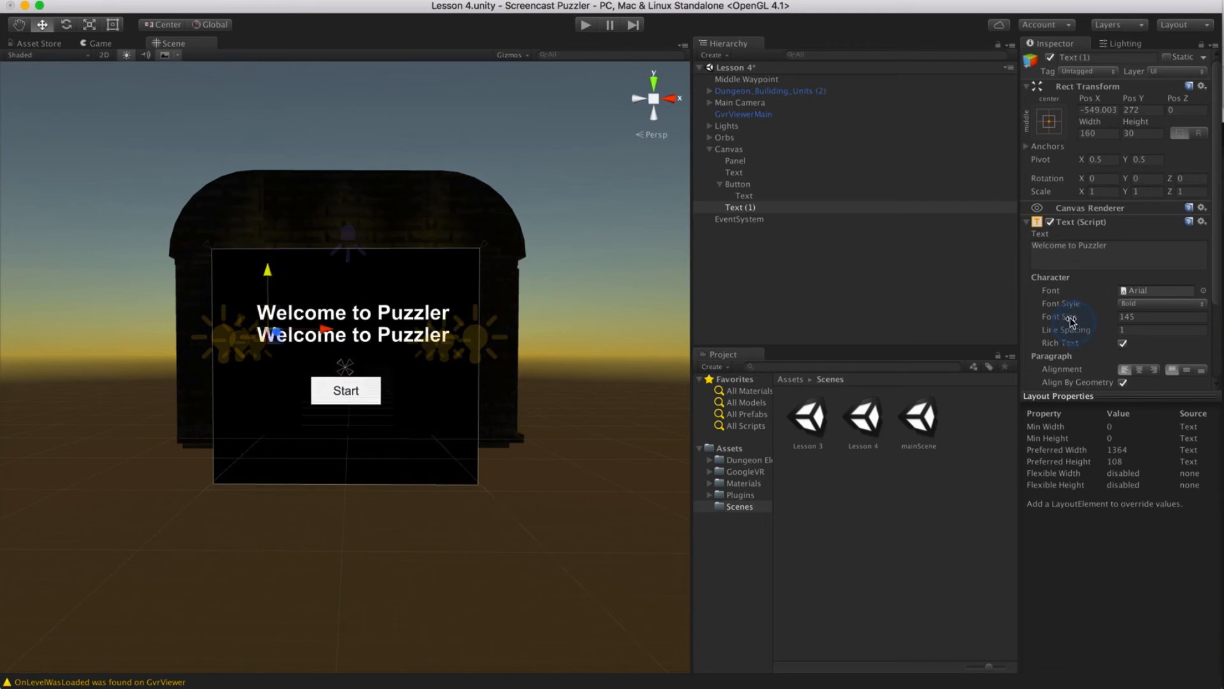
Step: Change the duplicated Text to "Press start to begin" at font size 73 with centered horizontal alignment
{"action": "left_click_drag", "start_coordinate": [1066, 317], "coordinate": [1000, 335]}
{"action": "left_click", "coordinate": [1121, 263]}
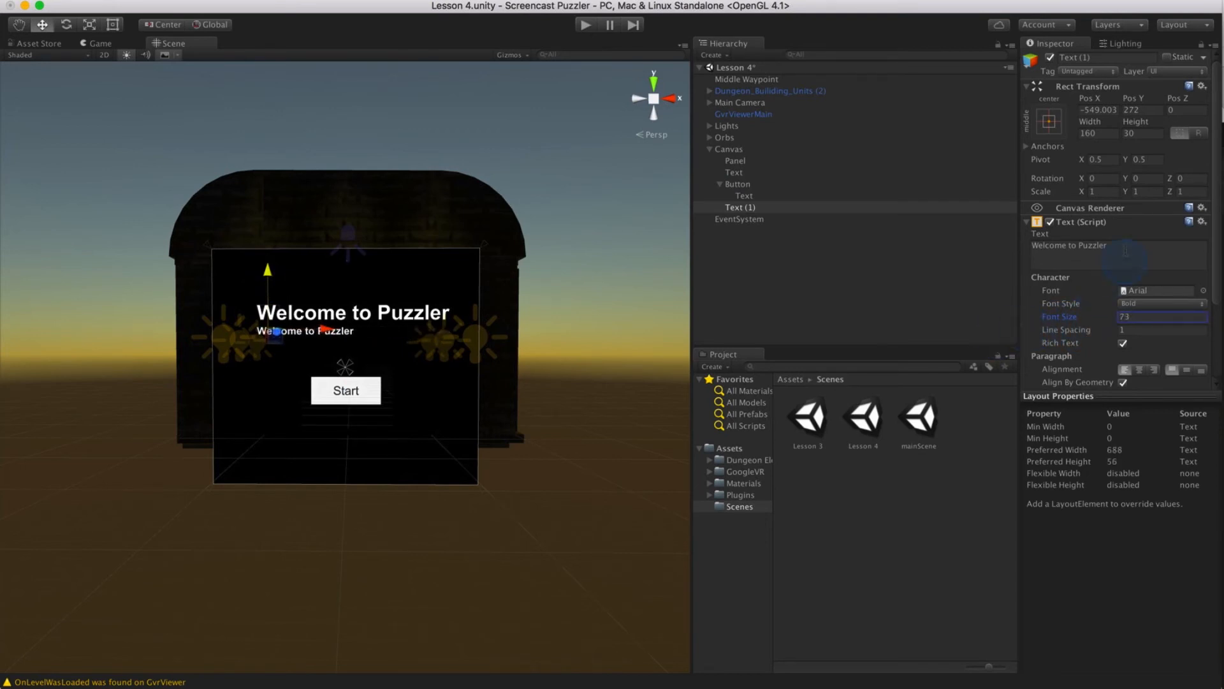
{"action": "left_click_drag", "start_coordinate": [1122, 250], "coordinate": [1028, 247]}
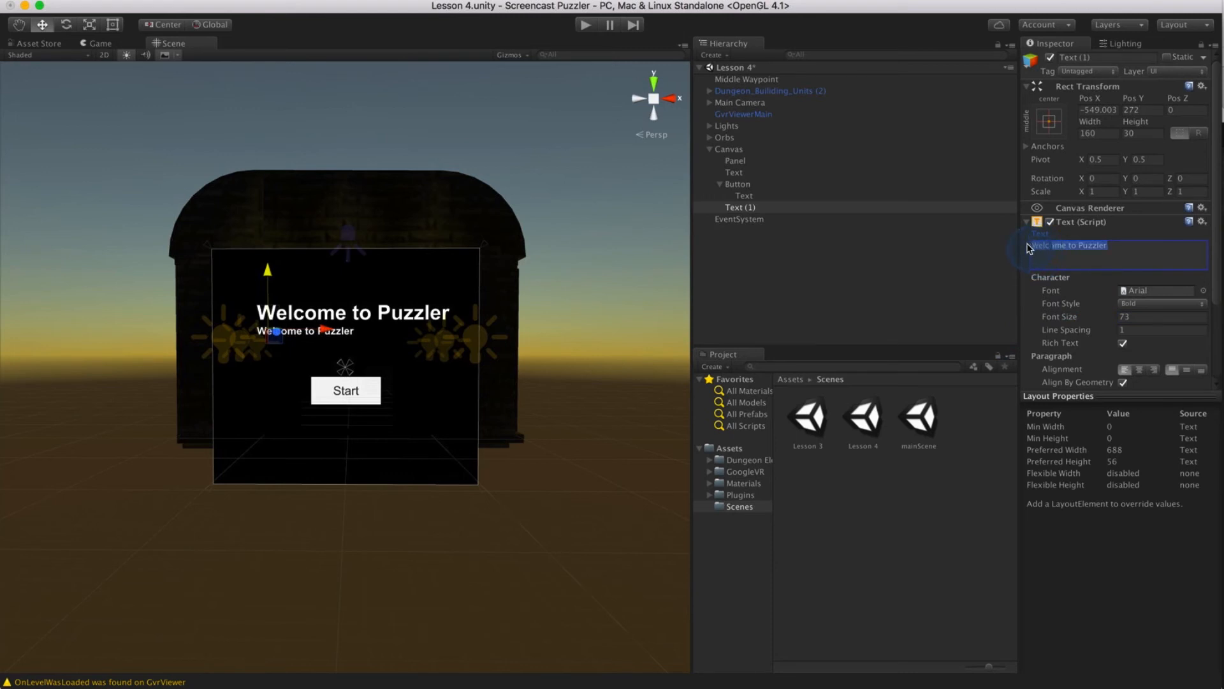
{"action": "type", "text": "Press start to begin"}
{"action": "left_click", "coordinate": [1140, 369]}
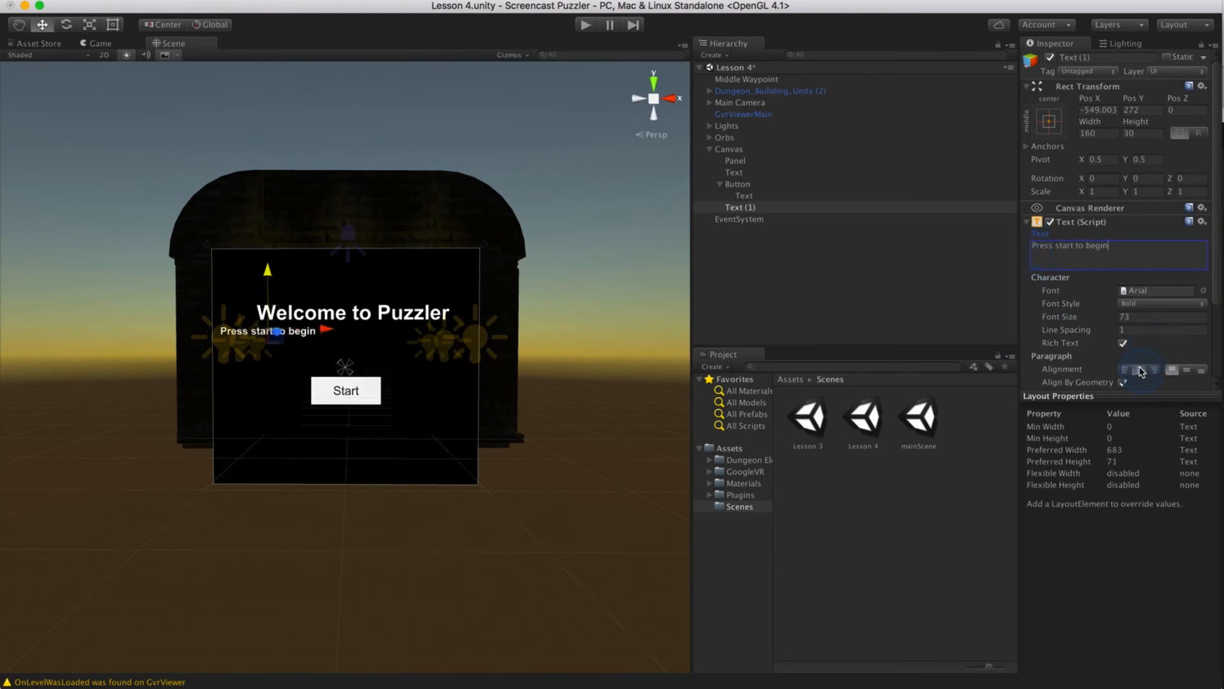
Step: Center the "Press start to begin" text on the panel, just below the "Welcome to Puzzler" heading
{"action": "left_click_drag", "start_coordinate": [327, 329], "coordinate": [415, 345]}
{"action": "left_click", "coordinate": [524, 353]}
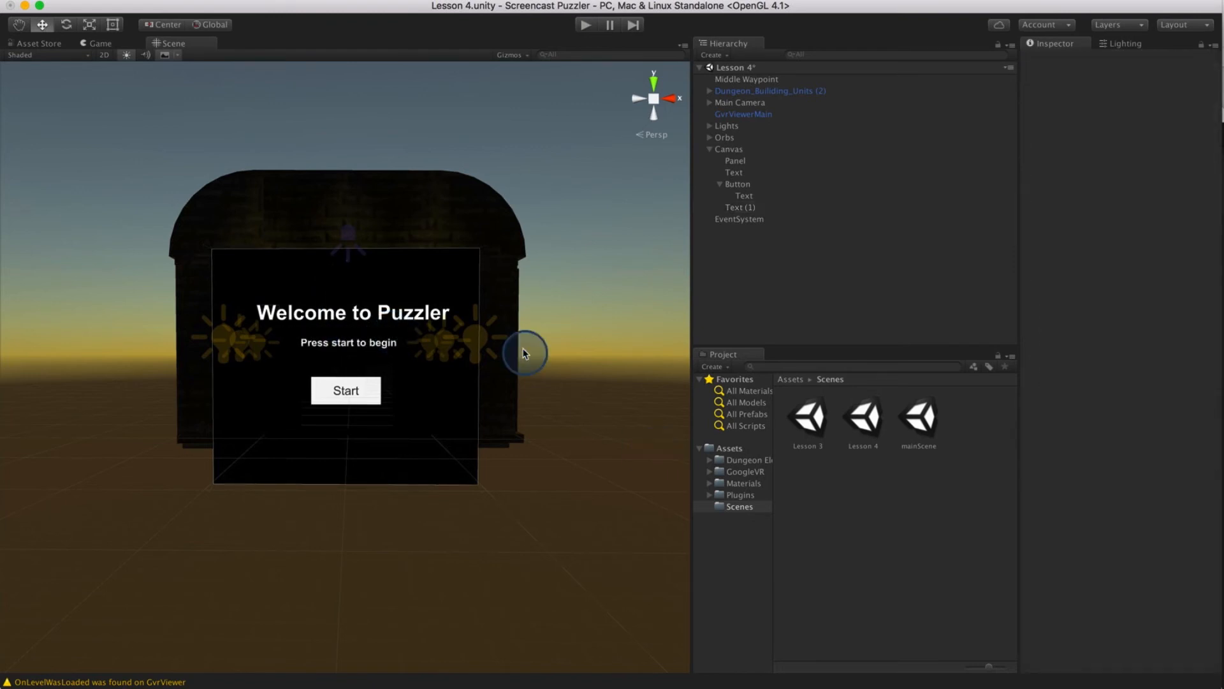
Step: Reduce the Panel's height by setting its Y scale to 0.71
{"action": "left_click", "coordinate": [394, 477]}
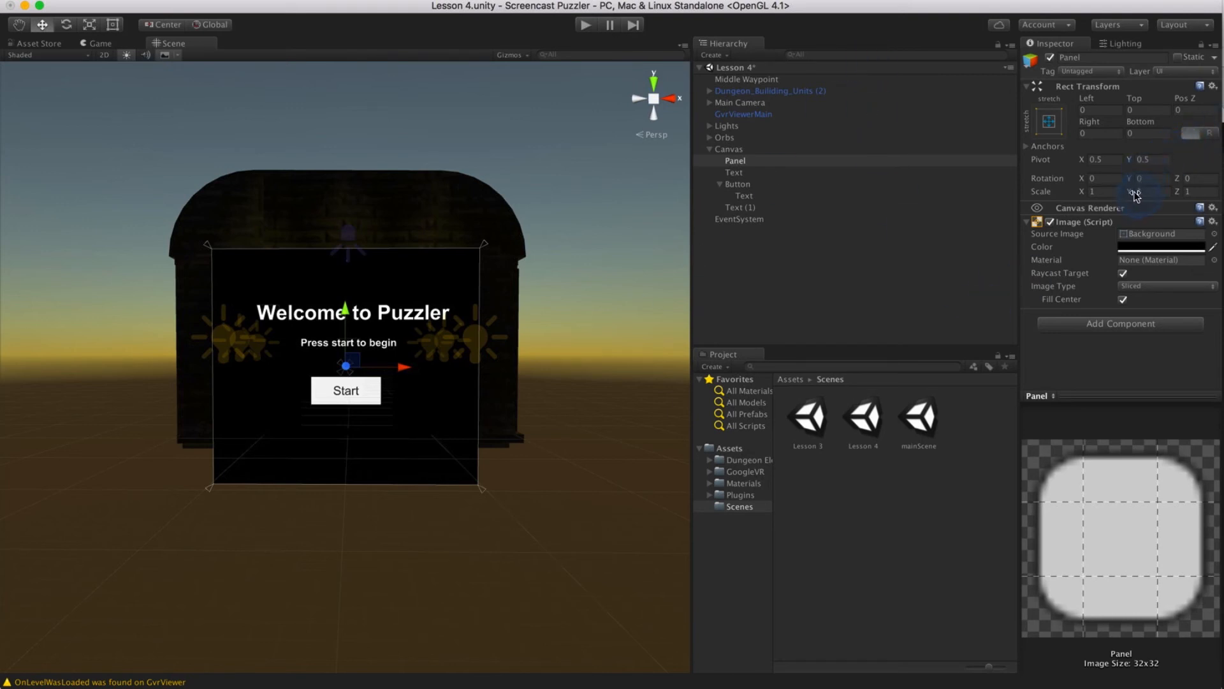
{"action": "left_click_drag", "start_coordinate": [1133, 194], "coordinate": [1130, 193]}
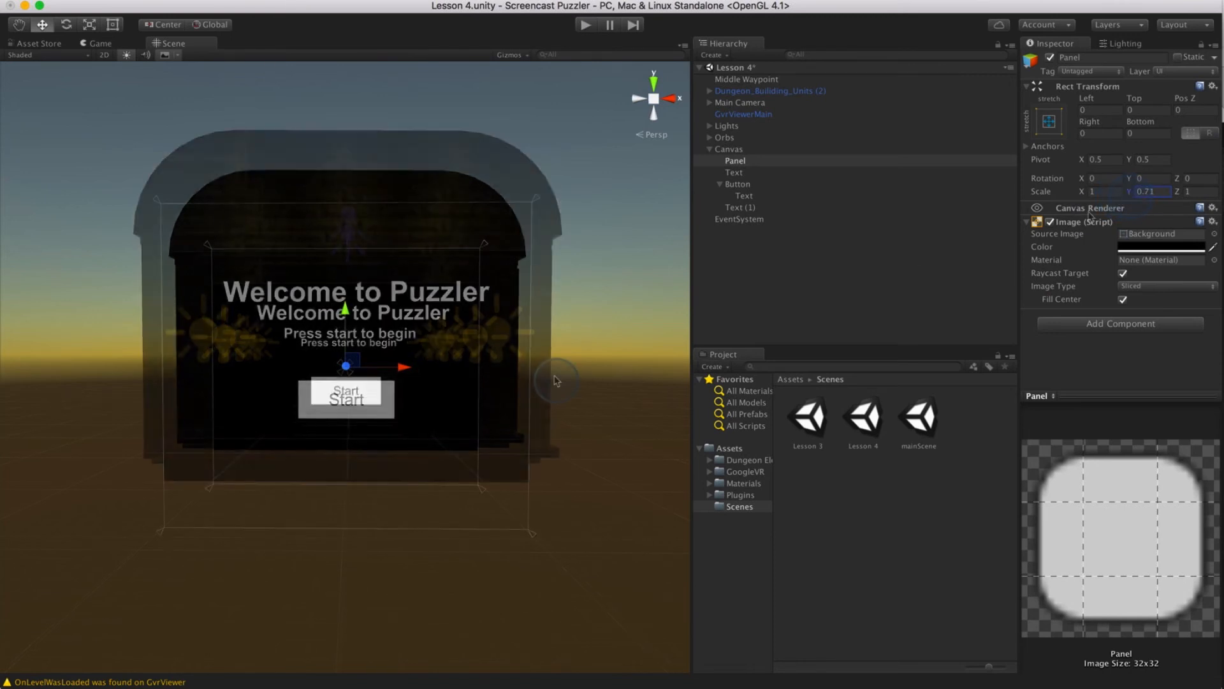
{"action": "left_click_drag", "start_coordinate": [506, 450], "coordinate": [357, 377], "text": "alt"}
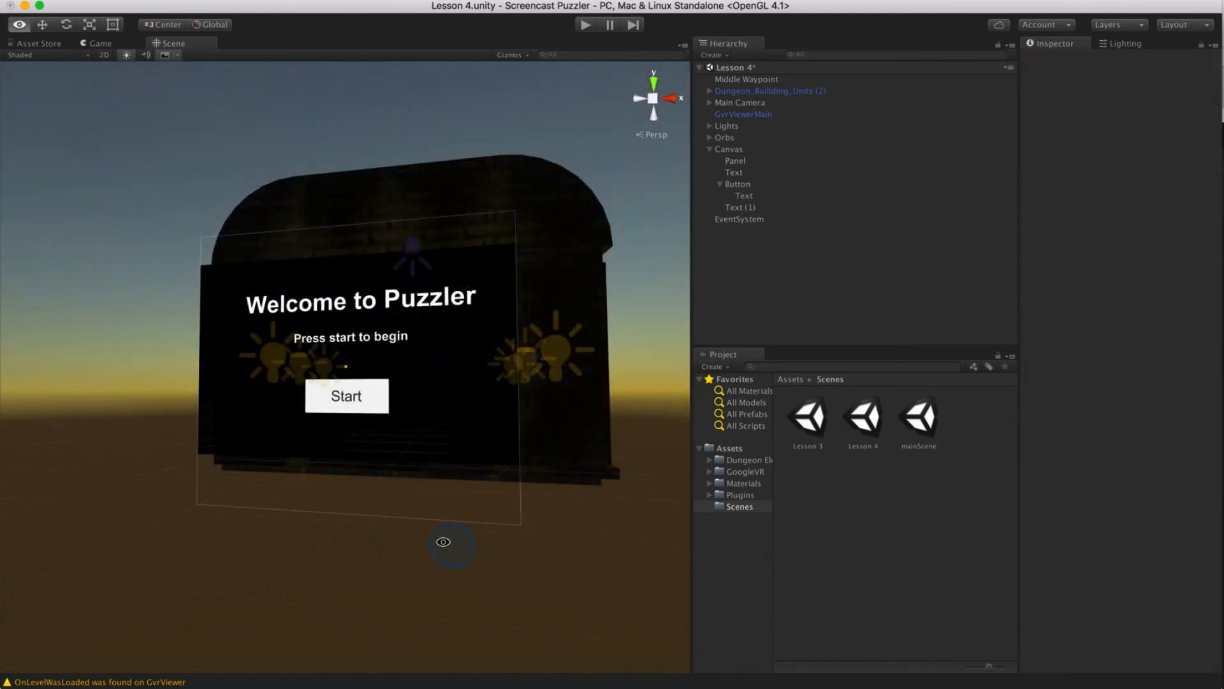
{"action": "left_click_drag", "start_coordinate": [443, 542], "coordinate": [472, 587], "text": "alt"}
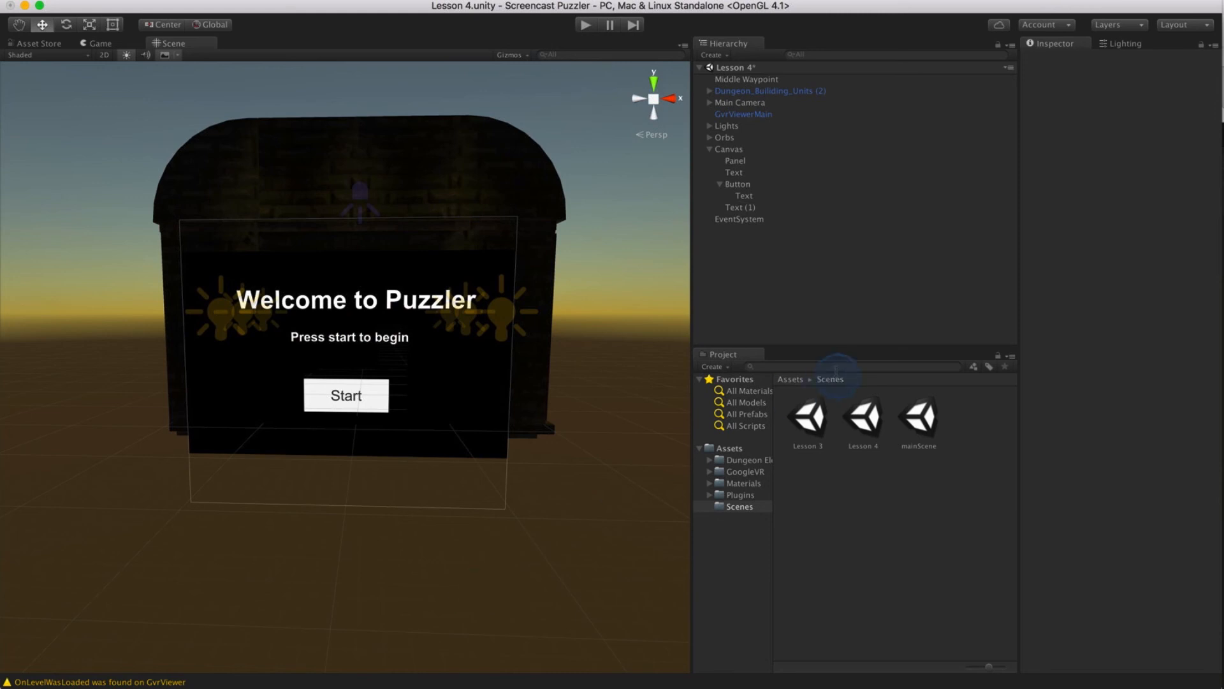
Step: Duplicate the whole Canvas with its contents and deactivate the original, leaving the copy expanded for editing
{"action": "left_click", "coordinate": [732, 160]}
{"action": "left_click", "coordinate": [726, 150]}
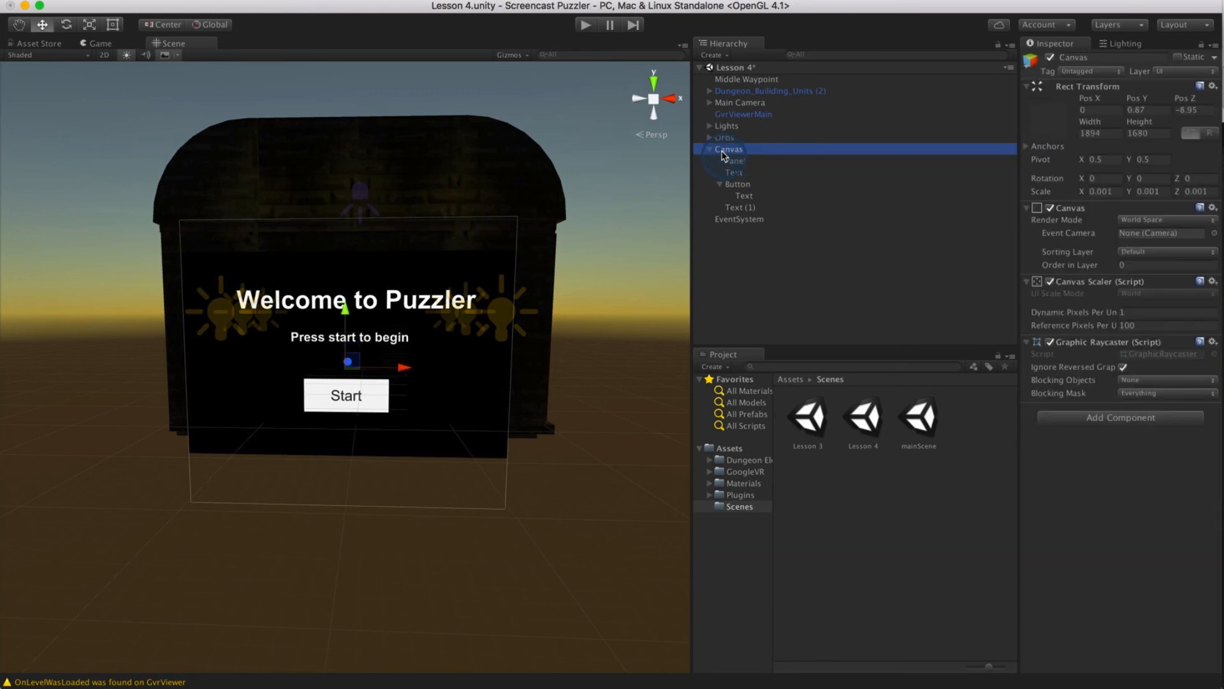
{"action": "key", "text": "super+d"}
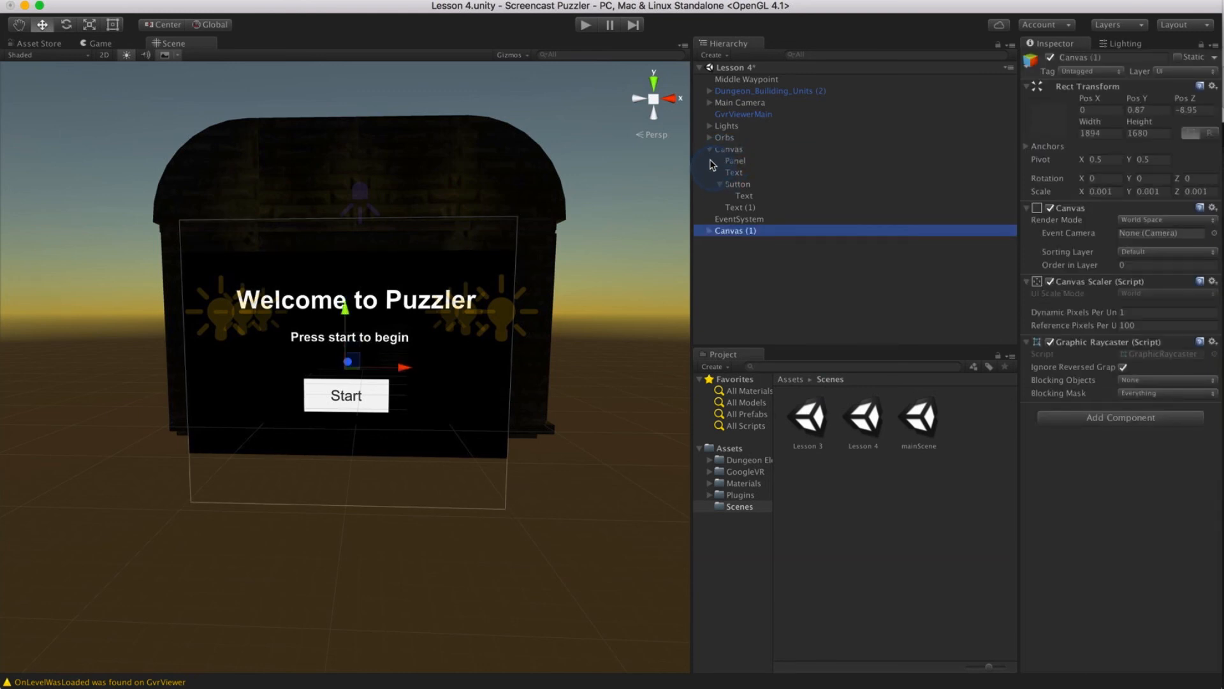
{"action": "left_click", "coordinate": [709, 149]}
{"action": "left_click", "coordinate": [730, 149]}
{"action": "left_click", "coordinate": [1050, 57]}
{"action": "left_click", "coordinate": [790, 175]}
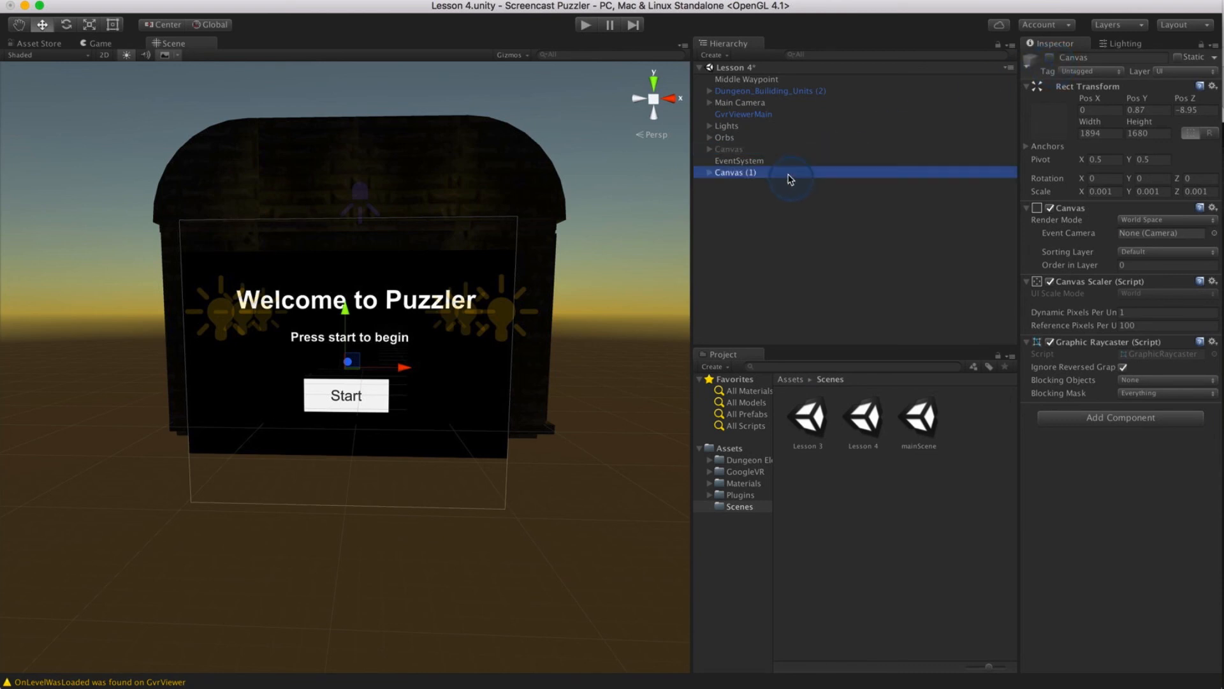
{"action": "left_click", "coordinate": [709, 173]}
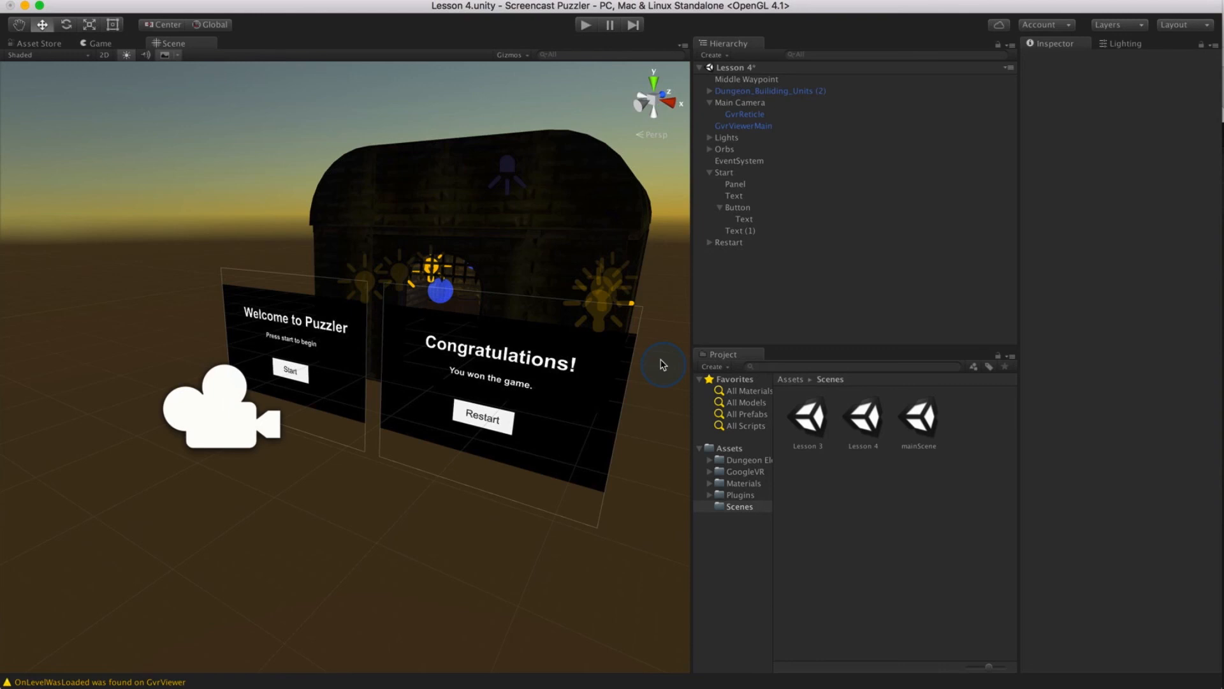
Step: Run the scene in play mode to test the Start and Restart screens
{"action": "left_click", "coordinate": [586, 26]}
{"action": "left_click", "coordinate": [462, 192]}
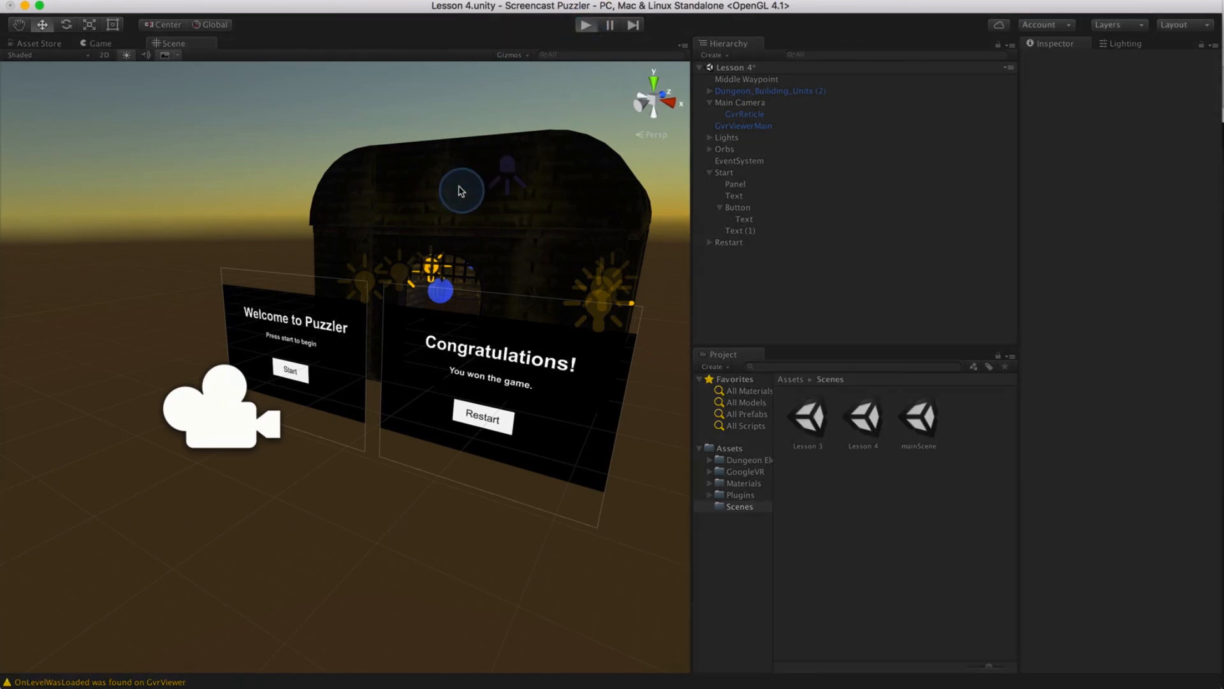